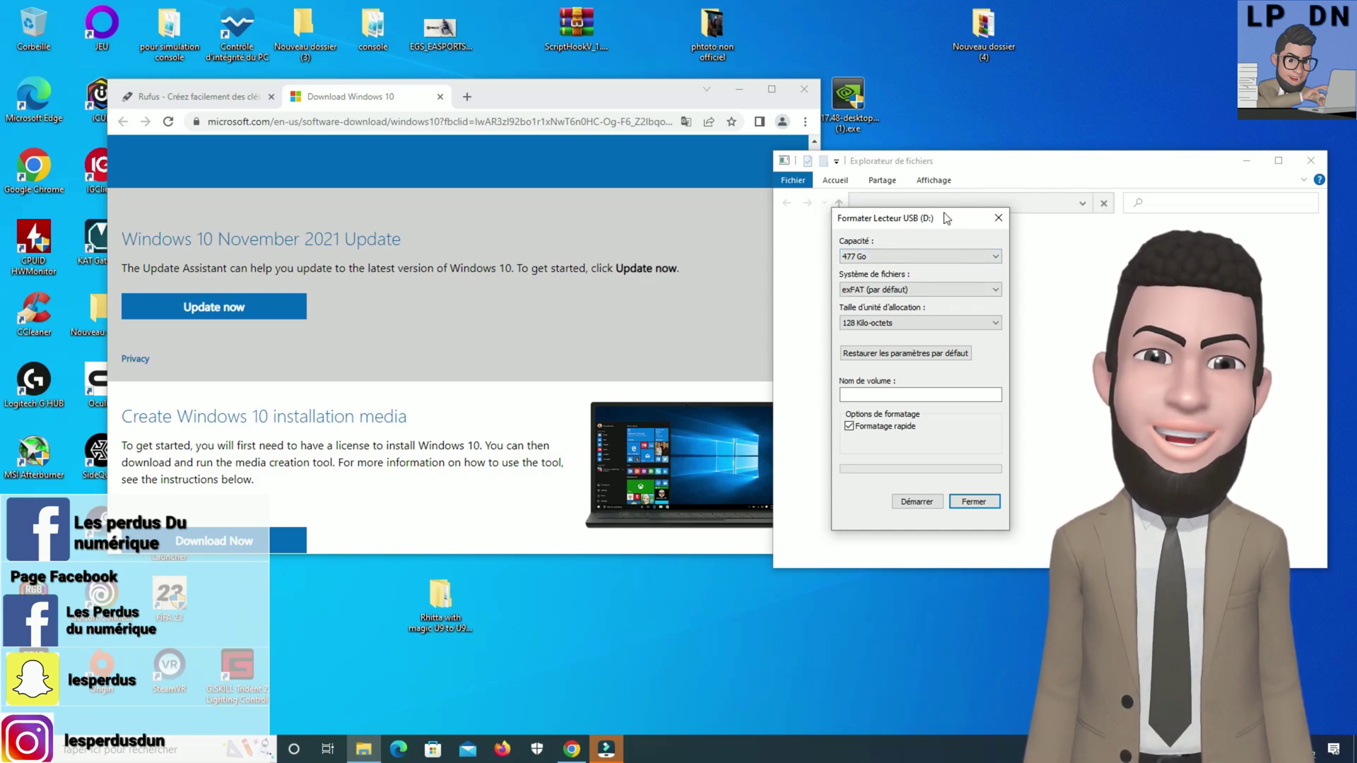
- Quick-format the USB drive D: as exFAT with 128 KB allocation units, close the format dialog and display Ce PC
click(916, 503)
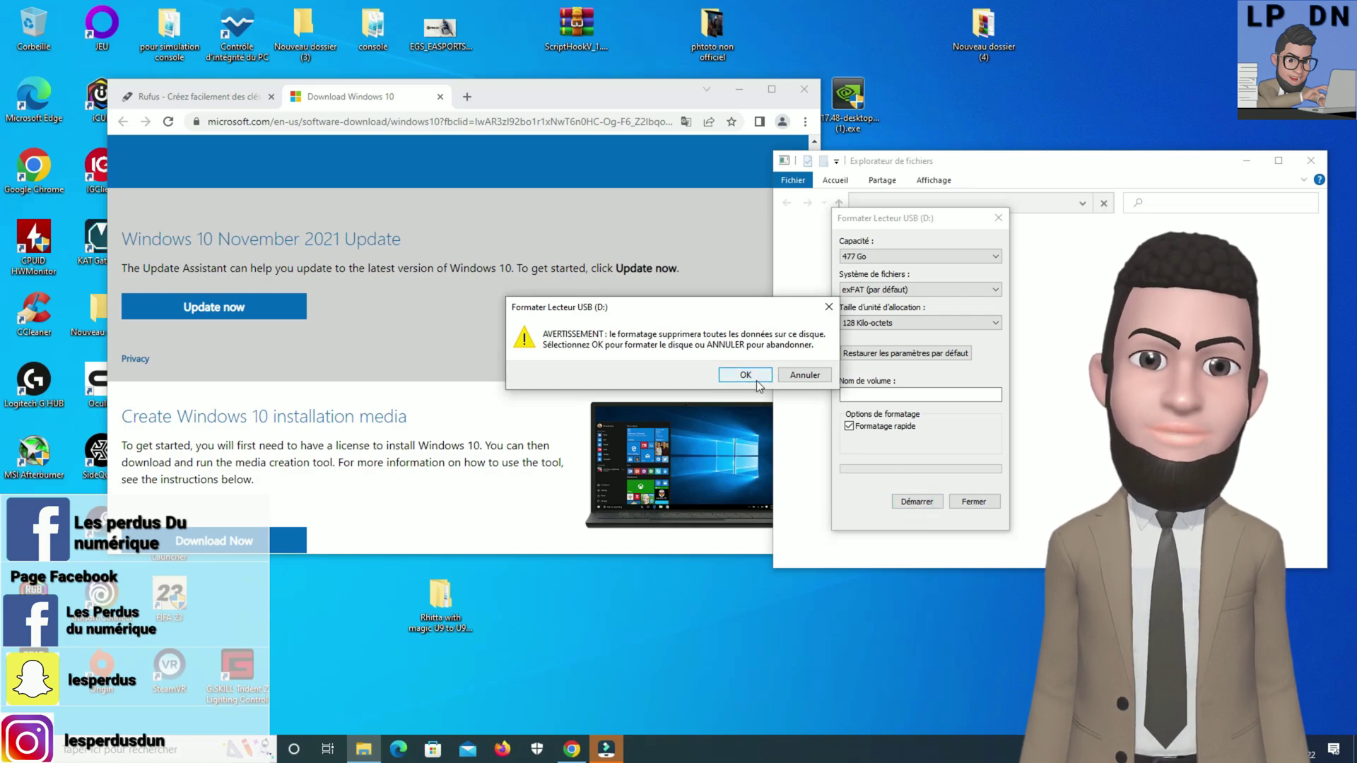
click(757, 378)
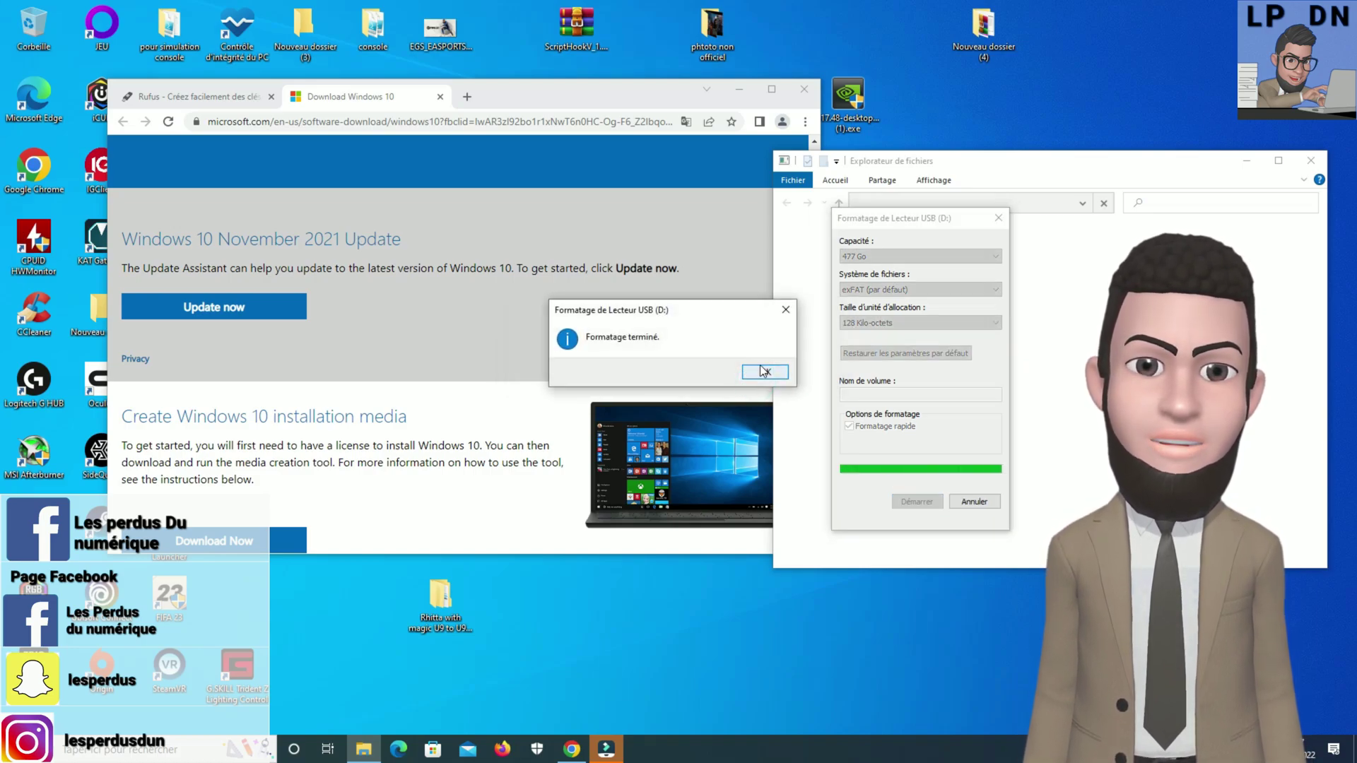
click(765, 371)
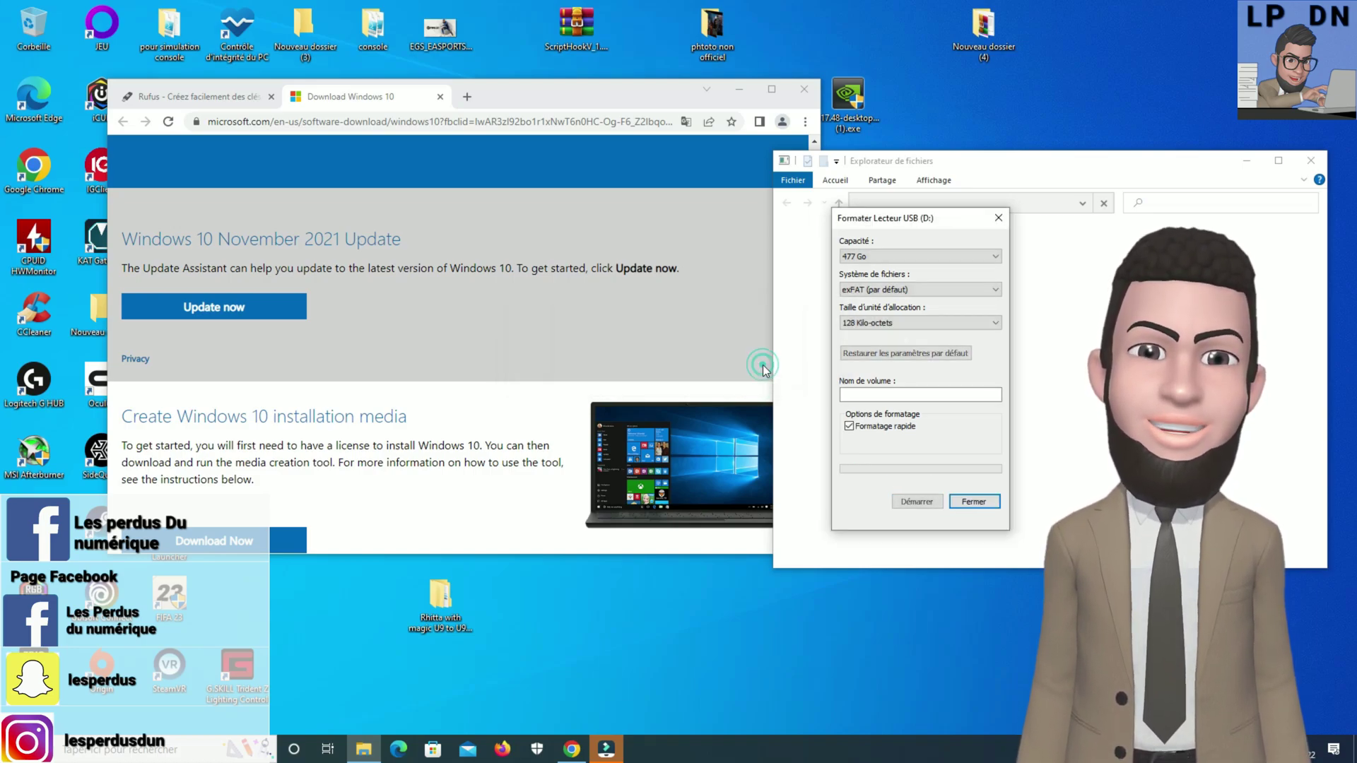
click(988, 501)
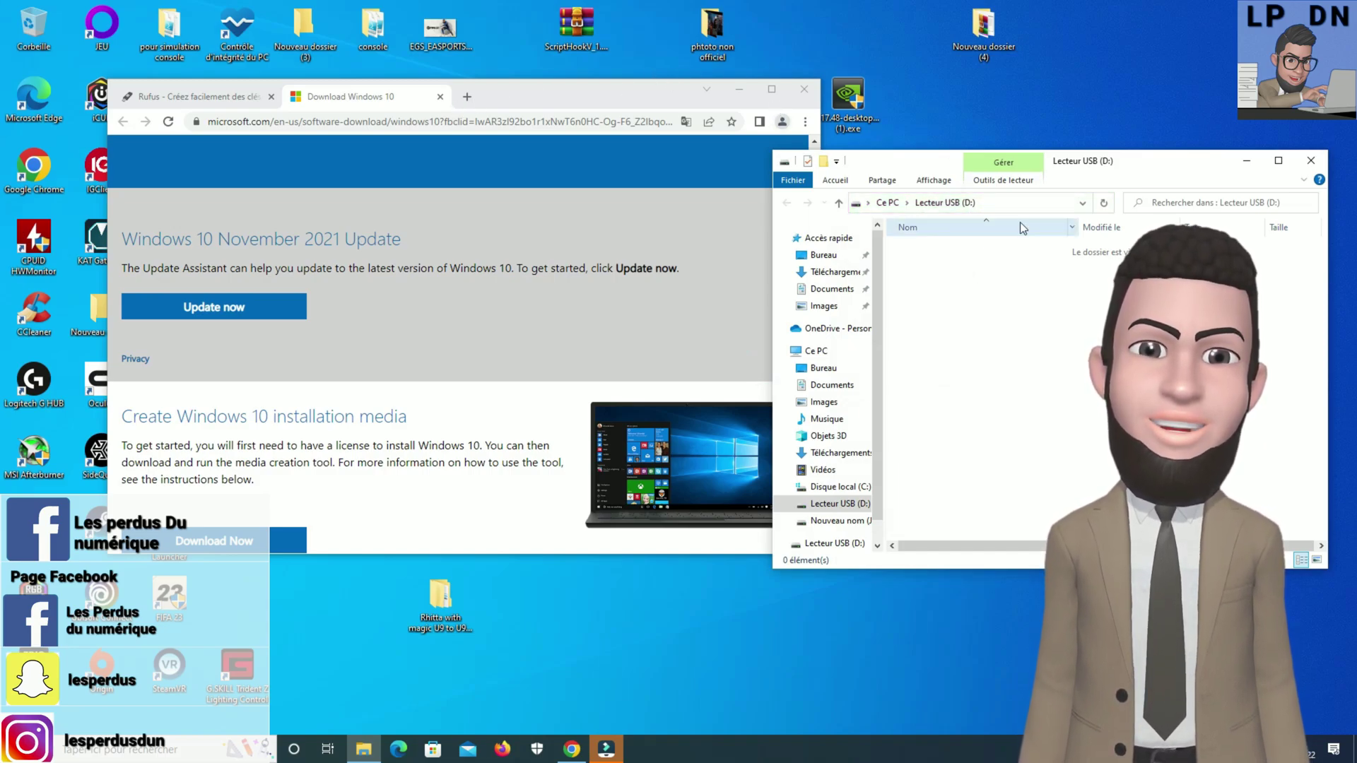
click(820, 354)
- Review the Rufus page and the Windows 10 installation media download page in the maximized browser
click(772, 90)
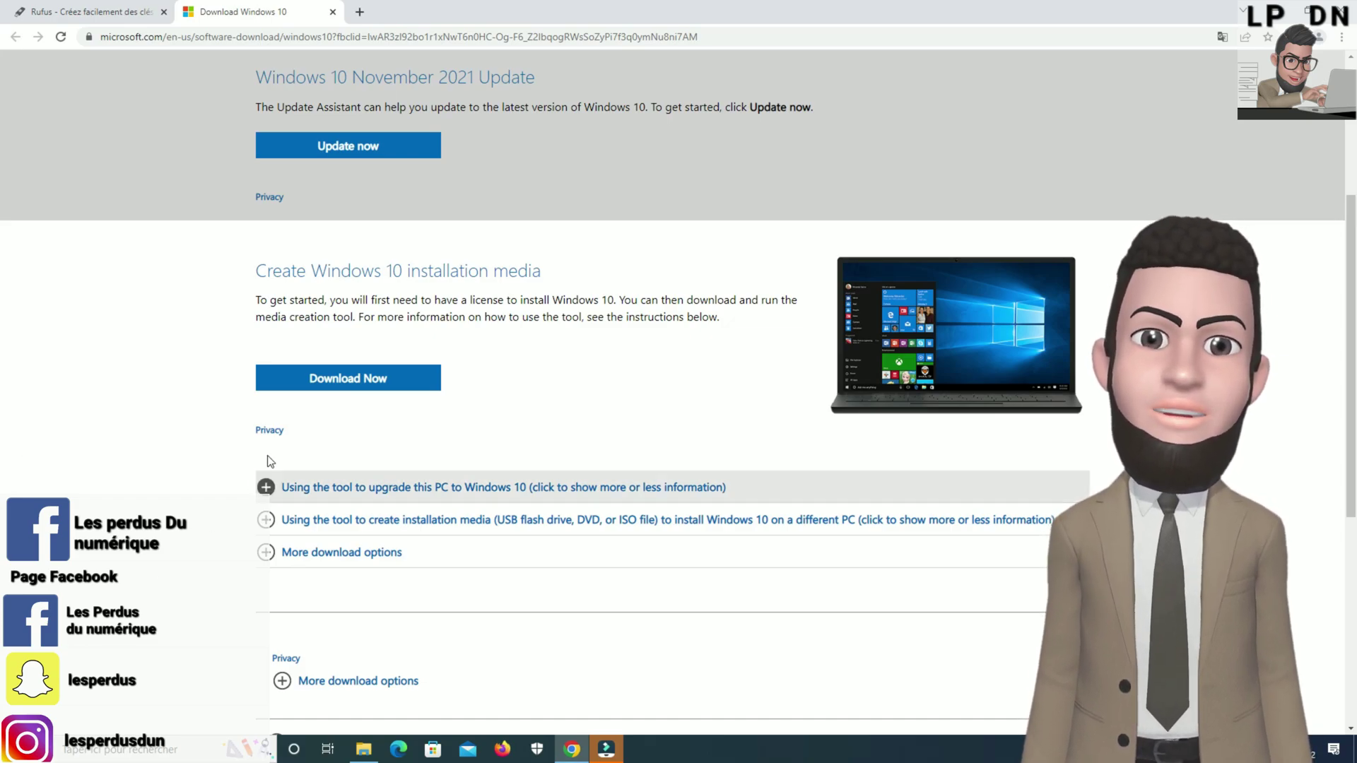
click(77, 12)
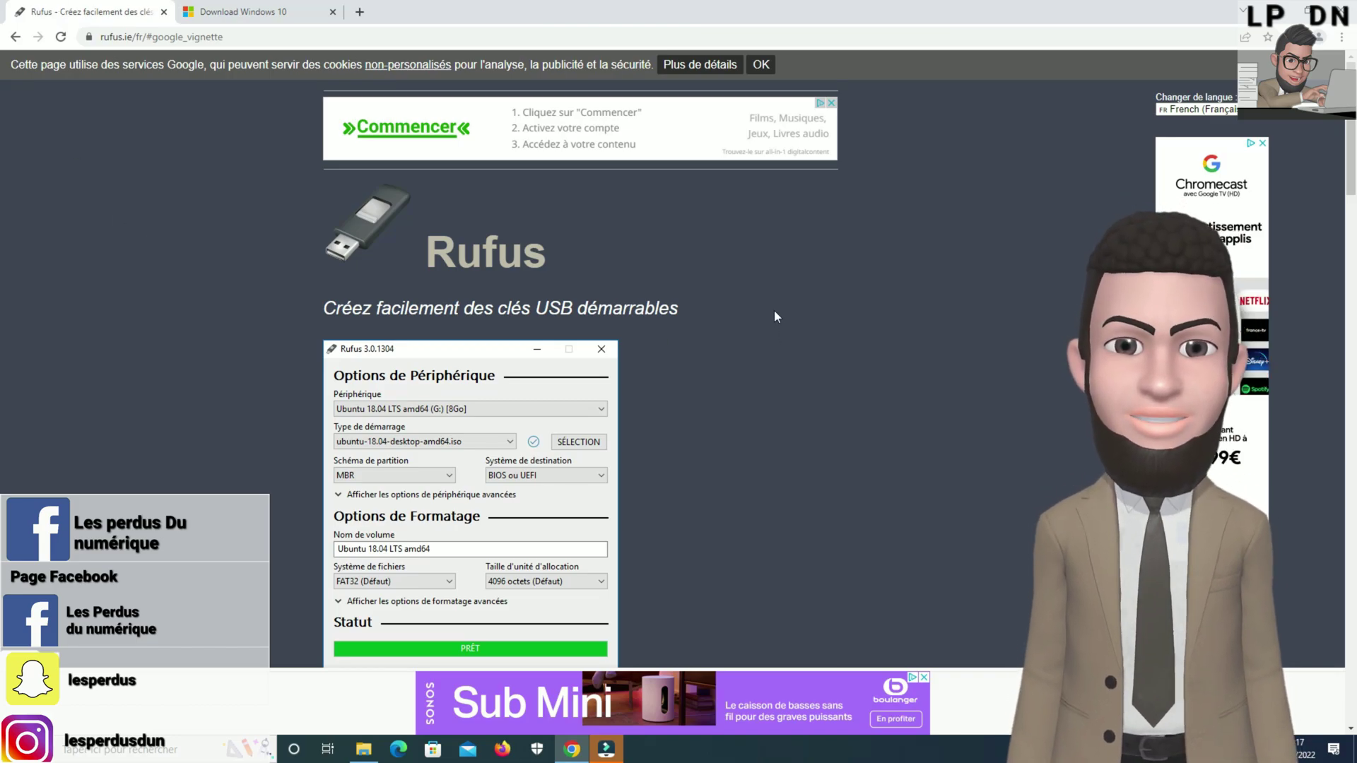
key(ctrl+Tab)
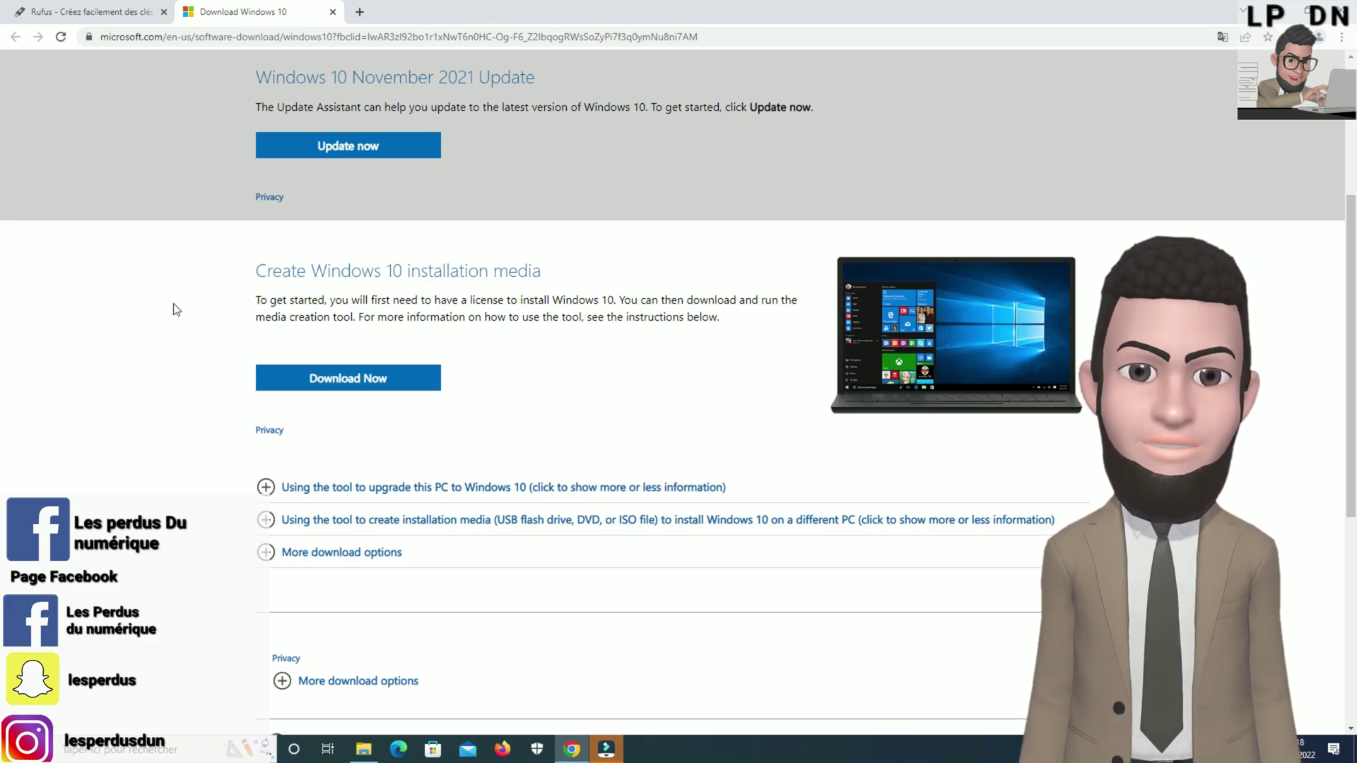
click(77, 12)
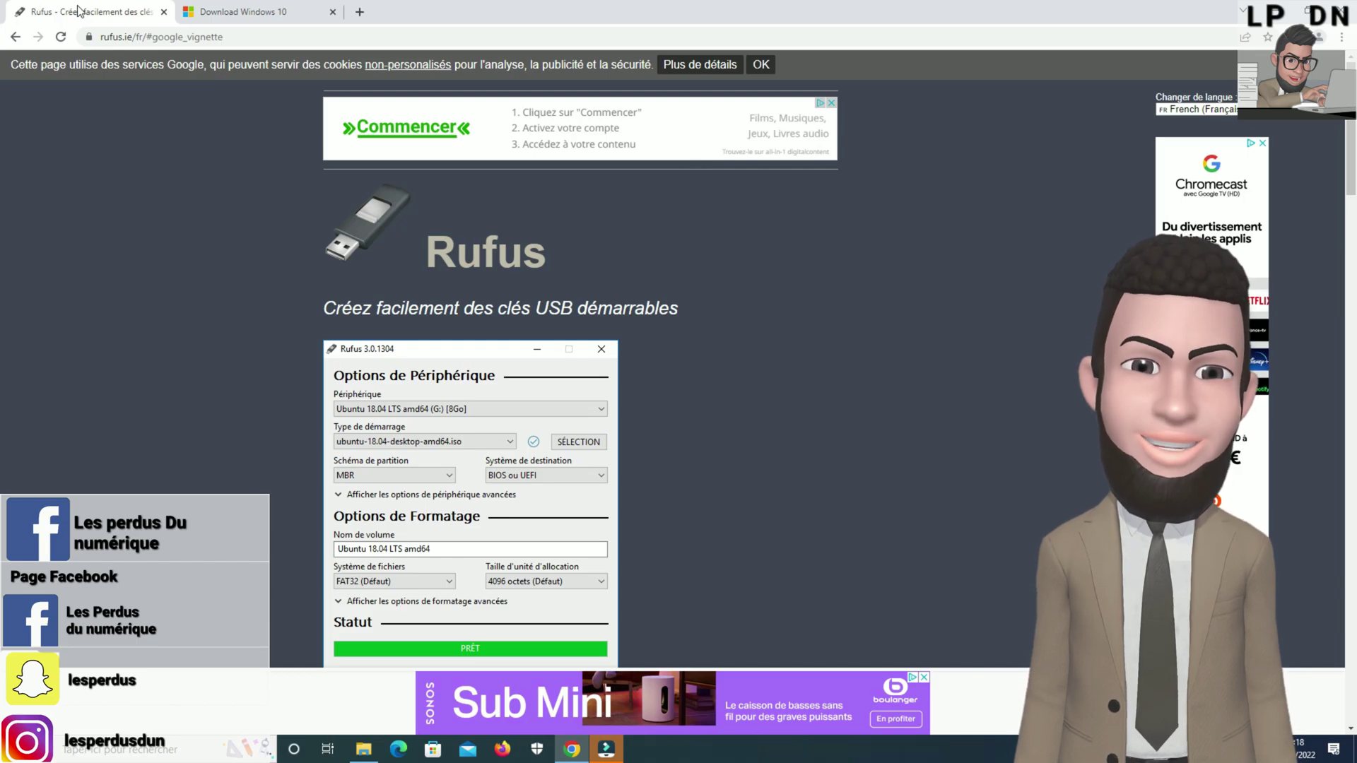
- Check the browser's download list for Rufus and the Media Creation Tool, discard the duplicate rufus-3.20p.exe download and minimize the browser
click(1341, 37)
click(1213, 130)
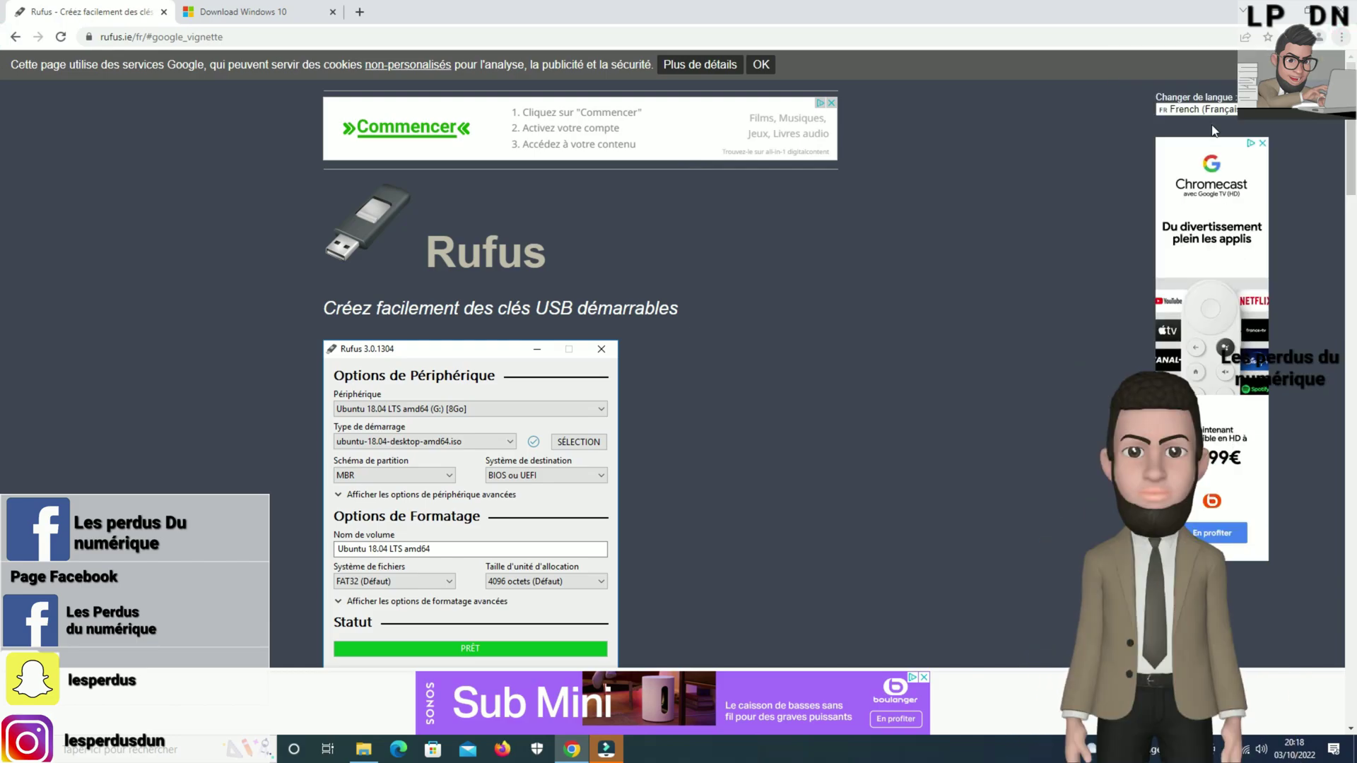
key(super+Down)
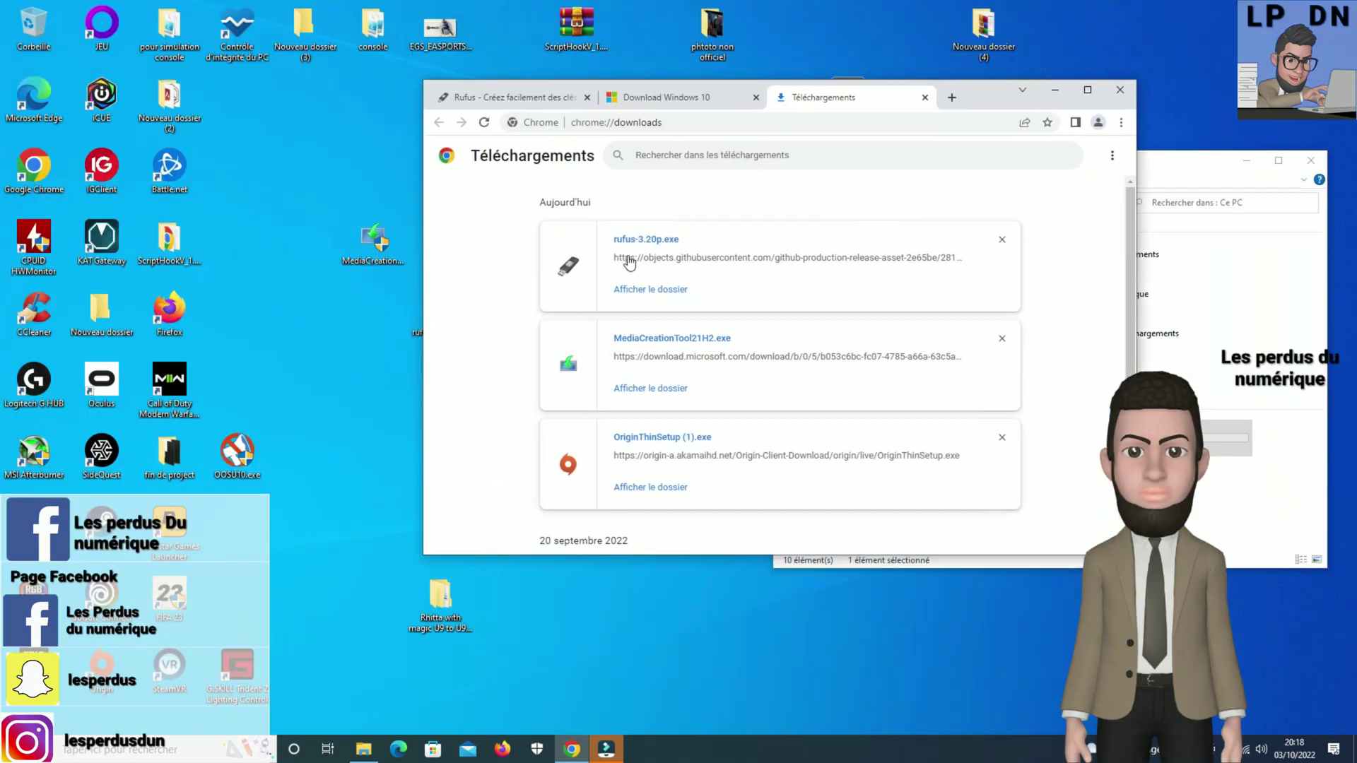
drag(630, 263, 636, 235)
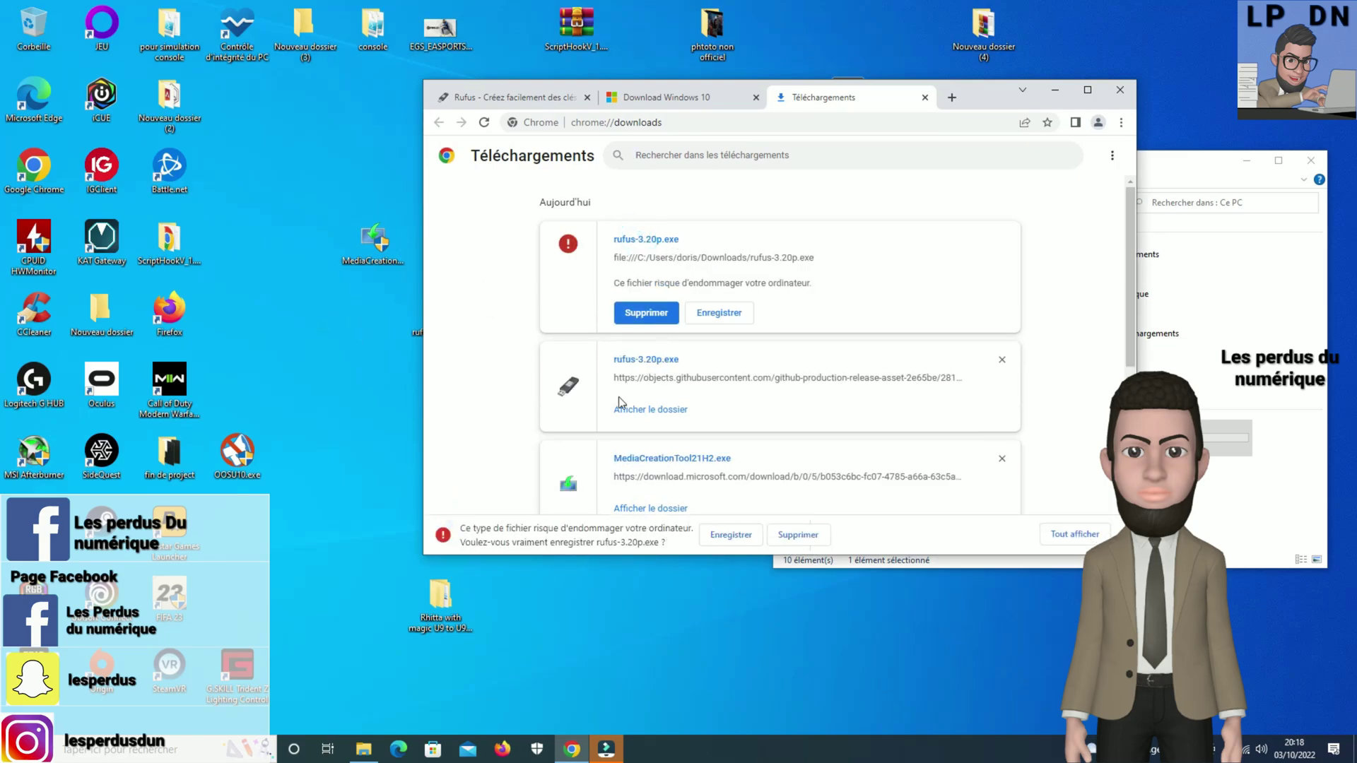
click(813, 535)
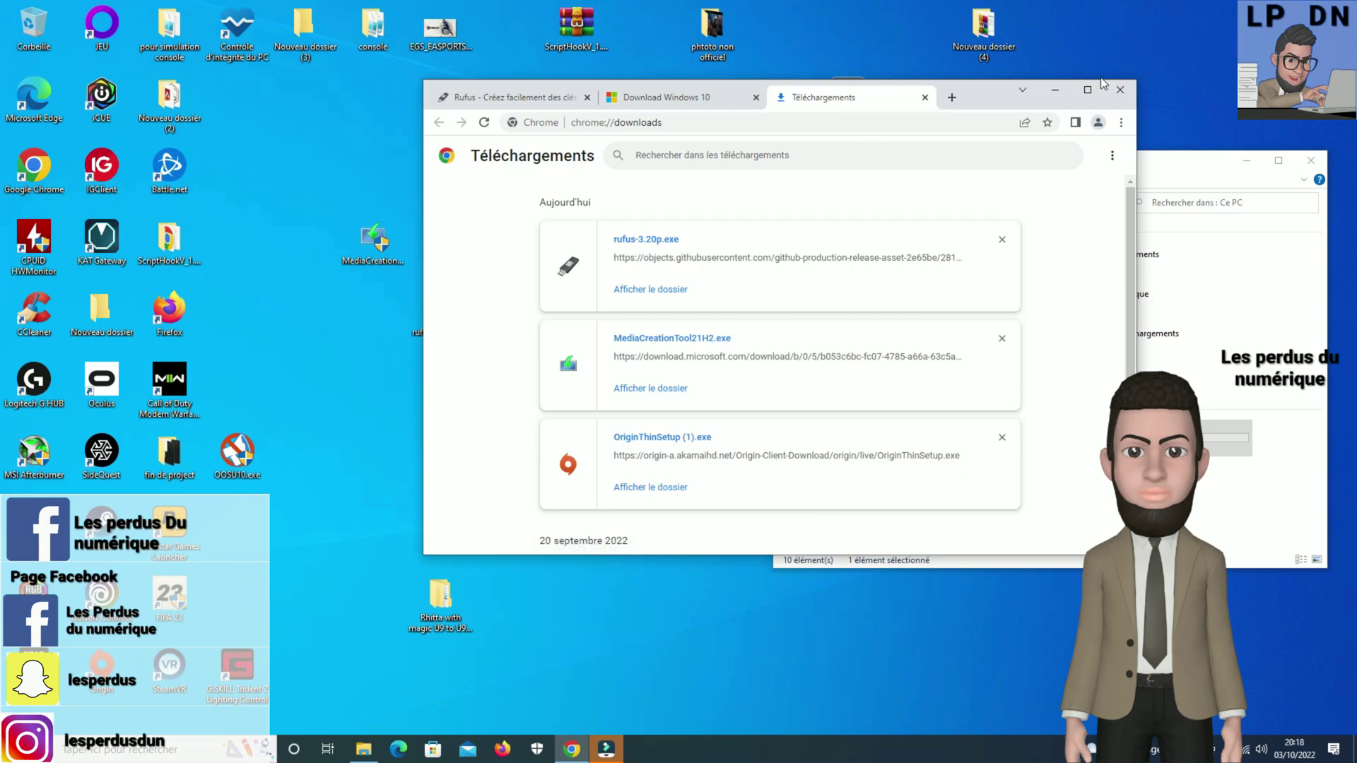
click(1056, 90)
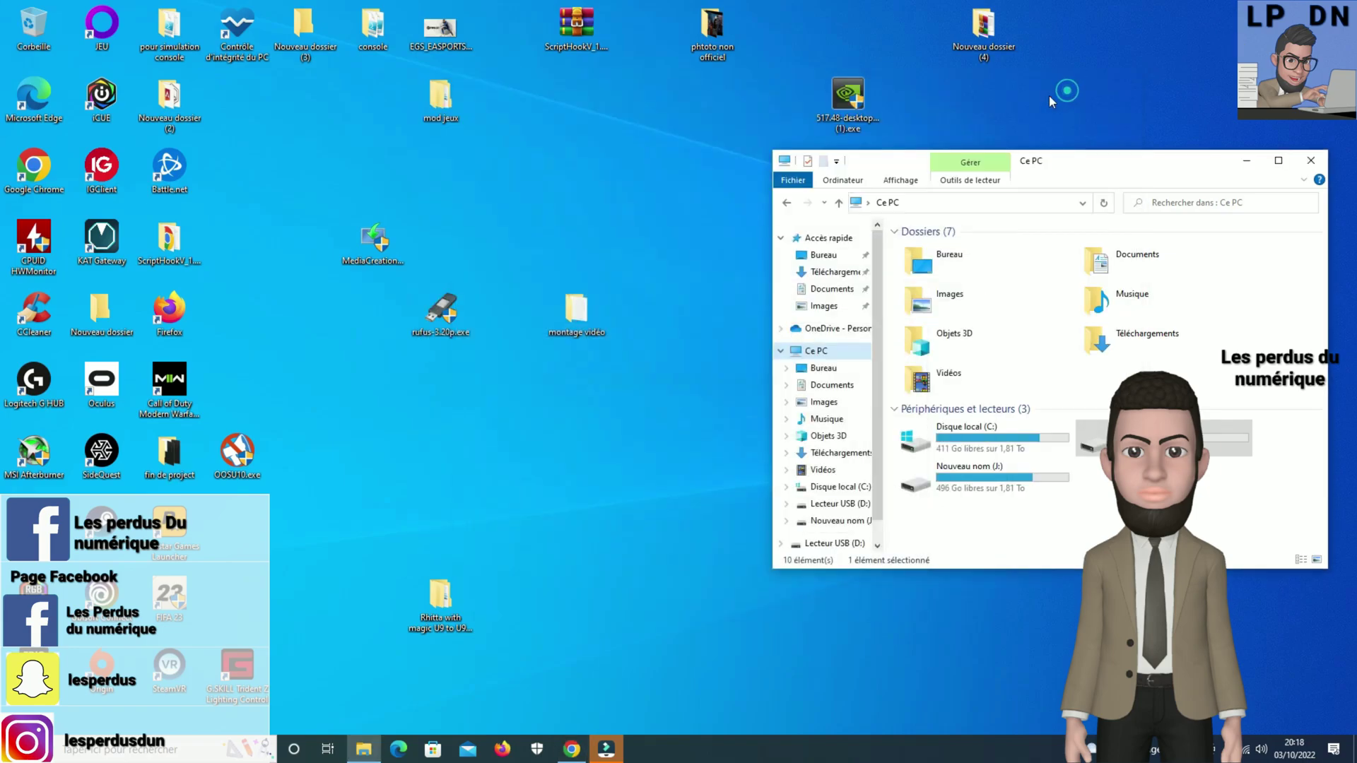
- Launch the Media Creation Tool, accept the licence terms and choose to create installation media for another PC
double_click(375, 235)
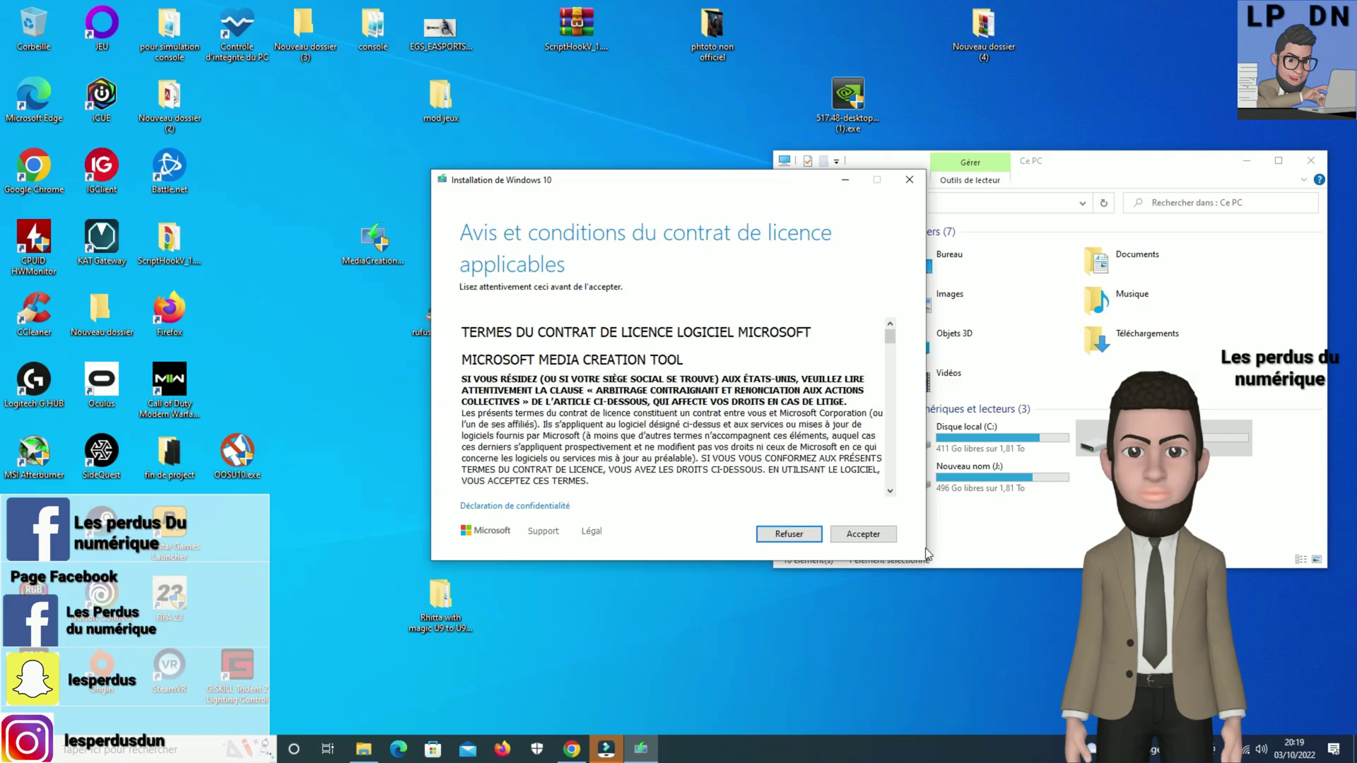
click(834, 536)
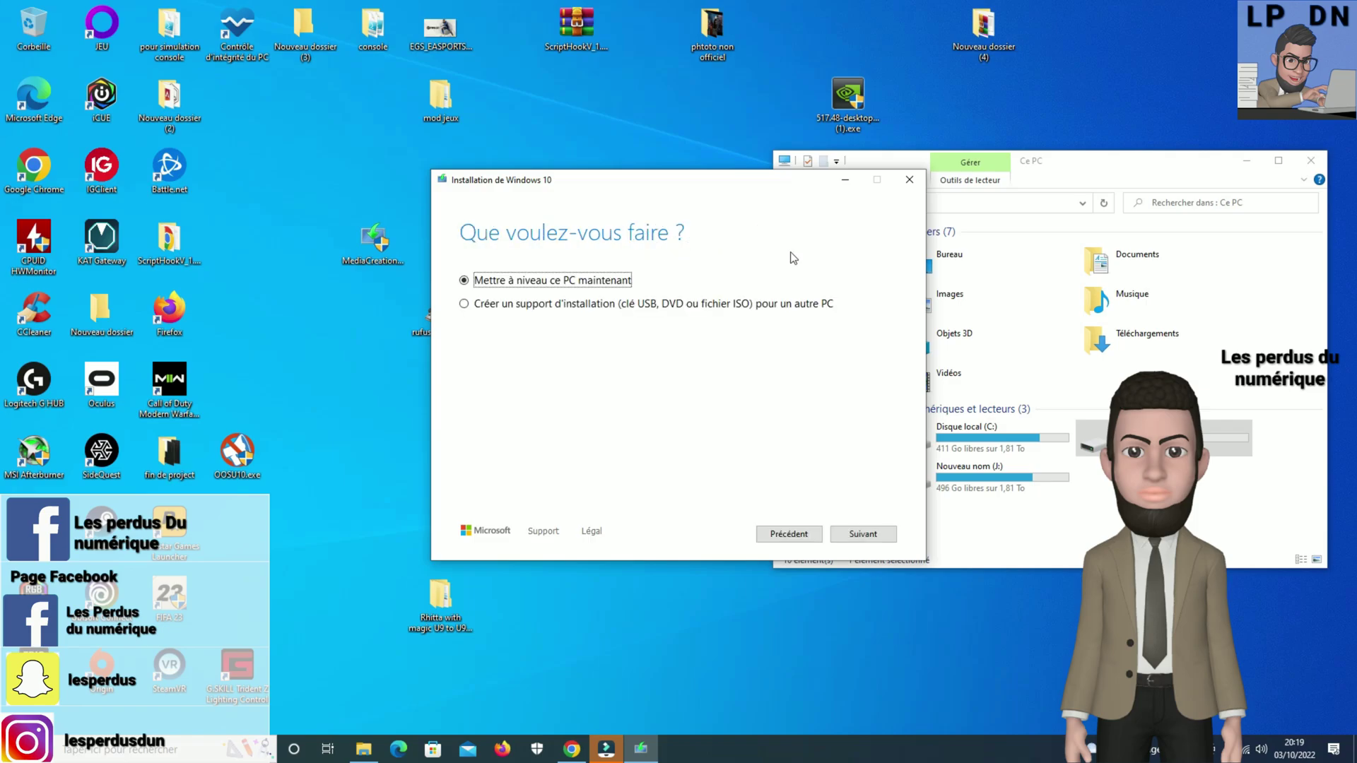
click(472, 311)
click(865, 539)
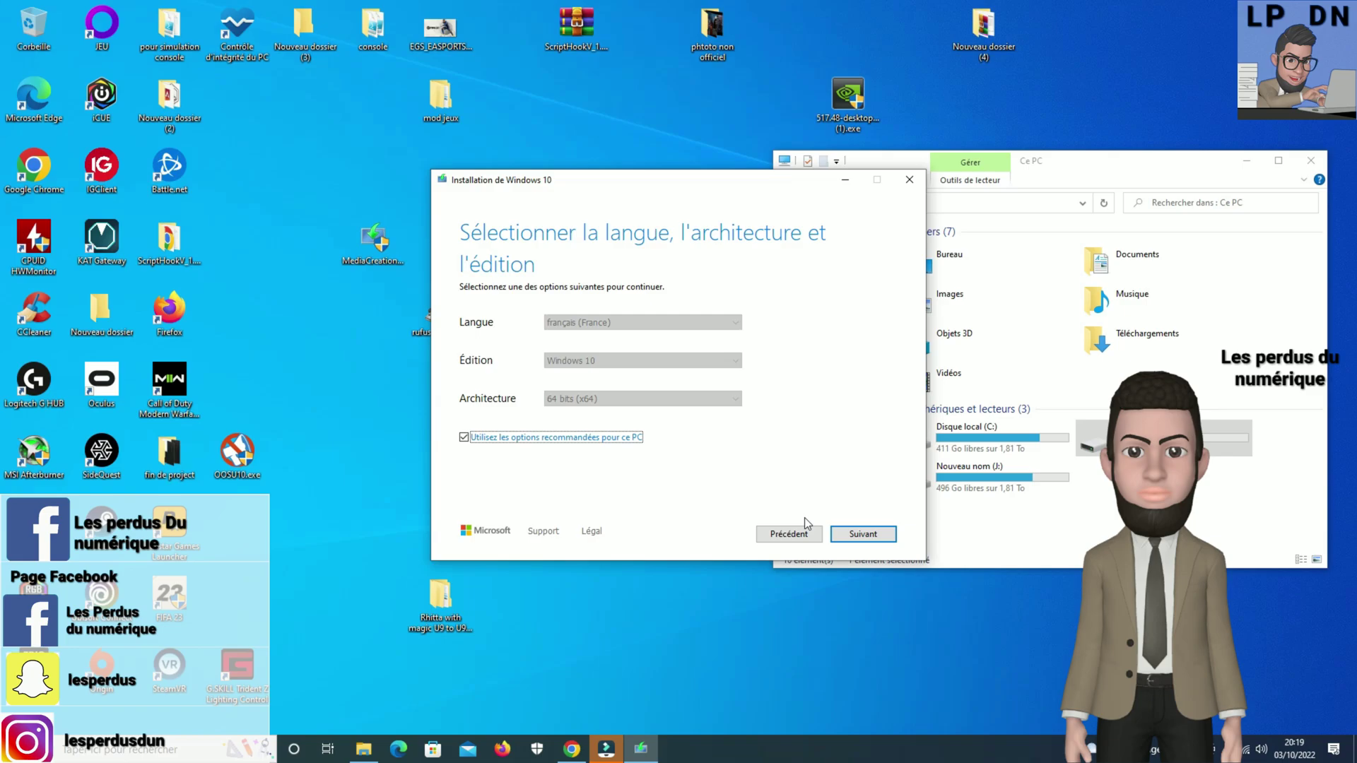
- Keep the recommended language, edition and architecture, save the media as Windows.iso on USB drive D: and finish the wizard
key(Return)
click(466, 339)
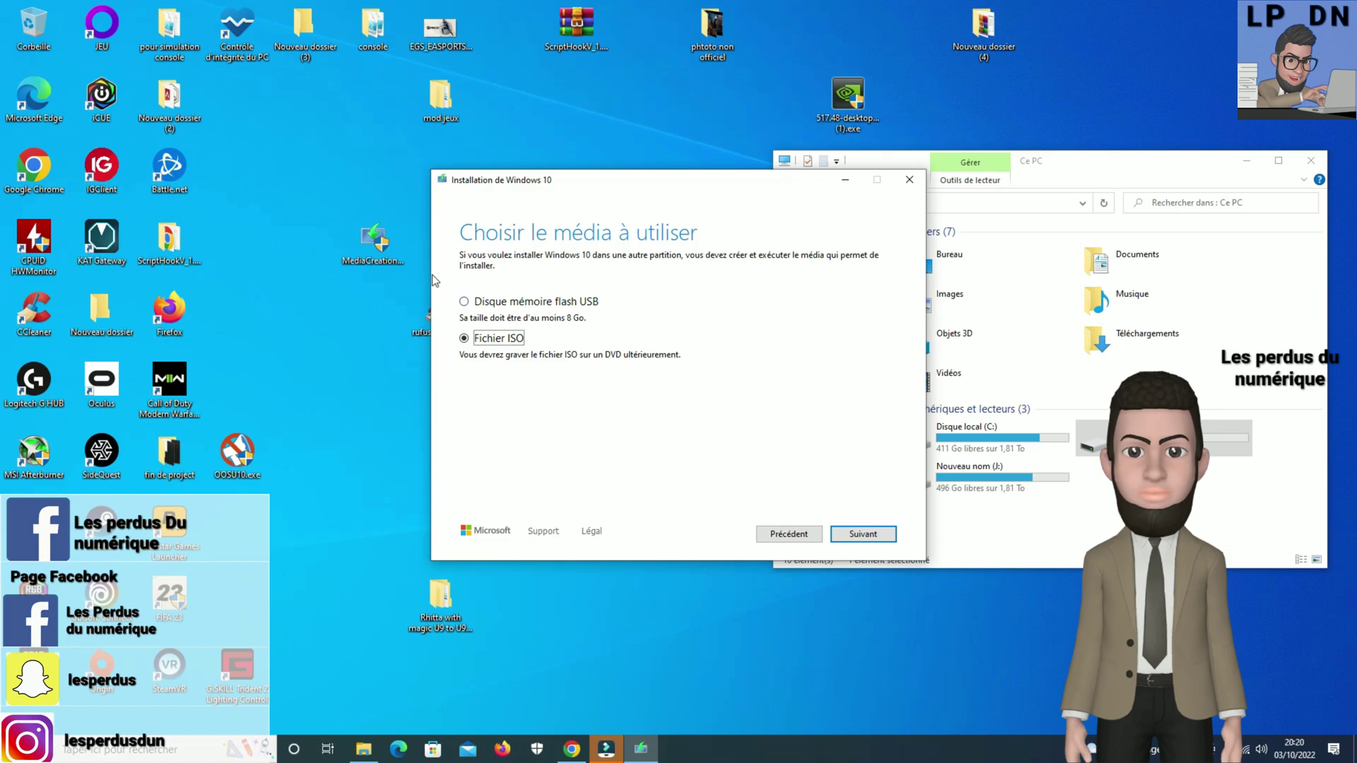
click(864, 534)
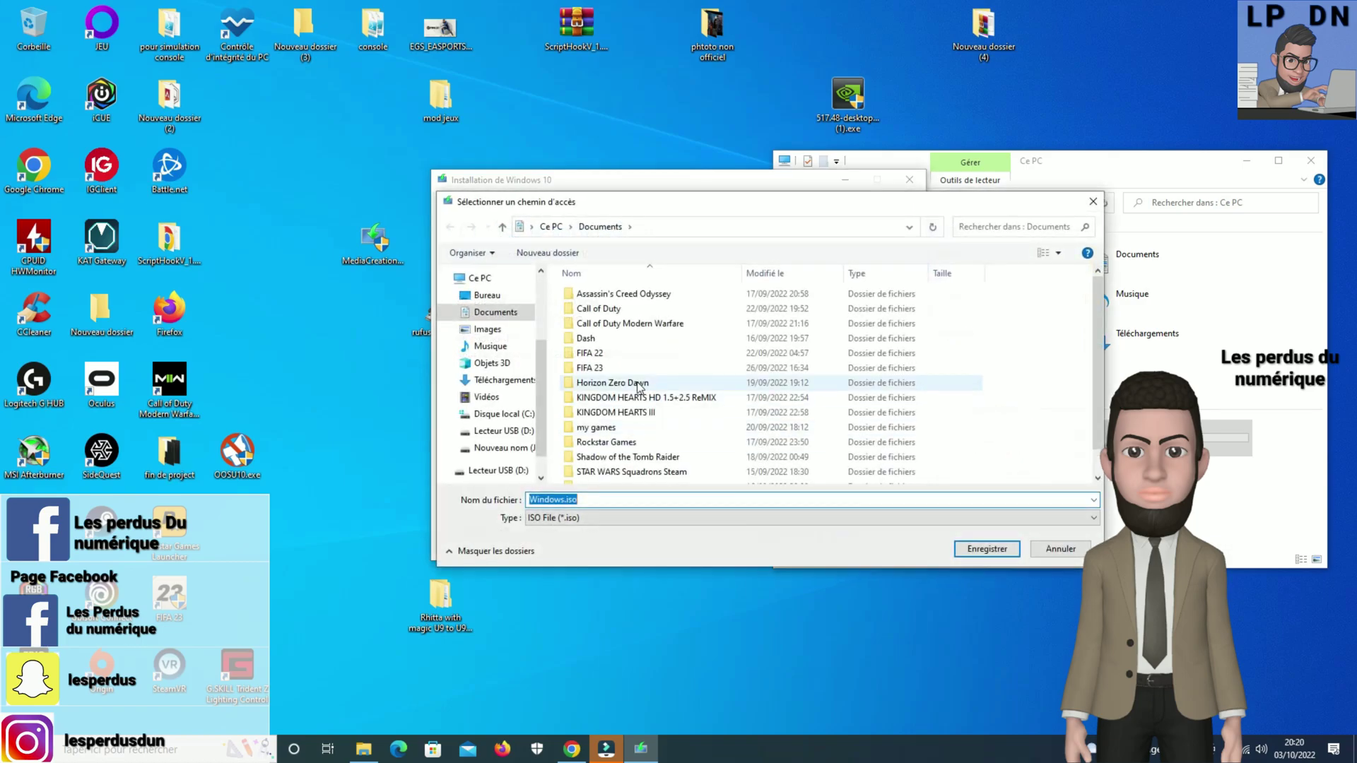
click(493, 471)
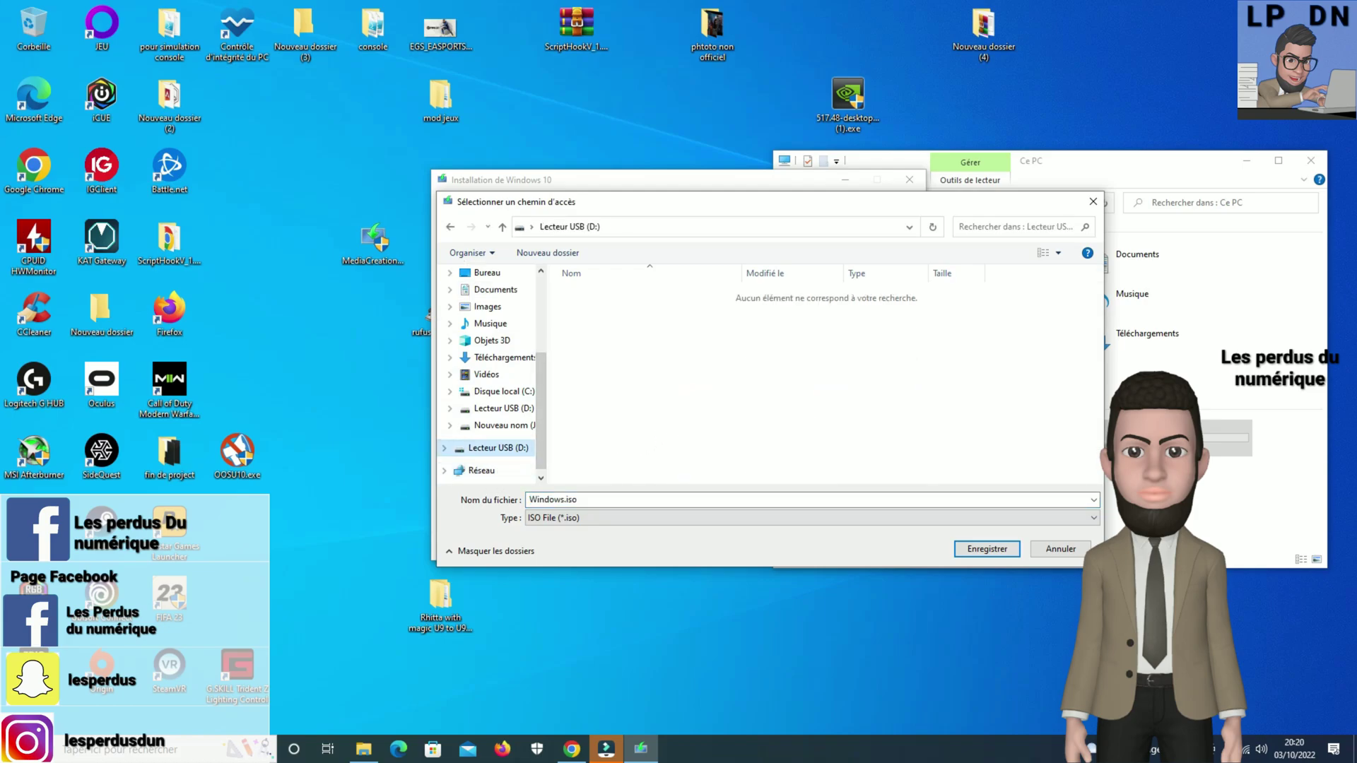
click(986, 549)
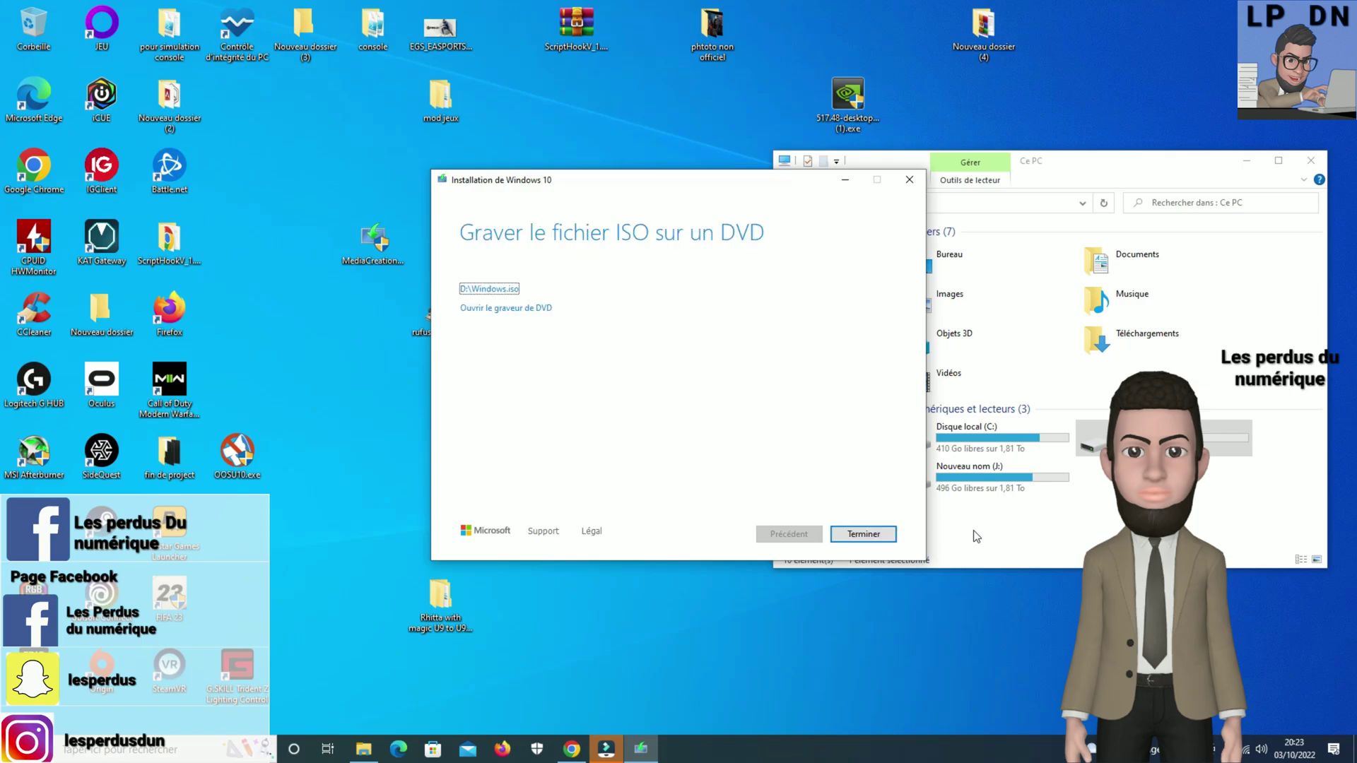
click(854, 533)
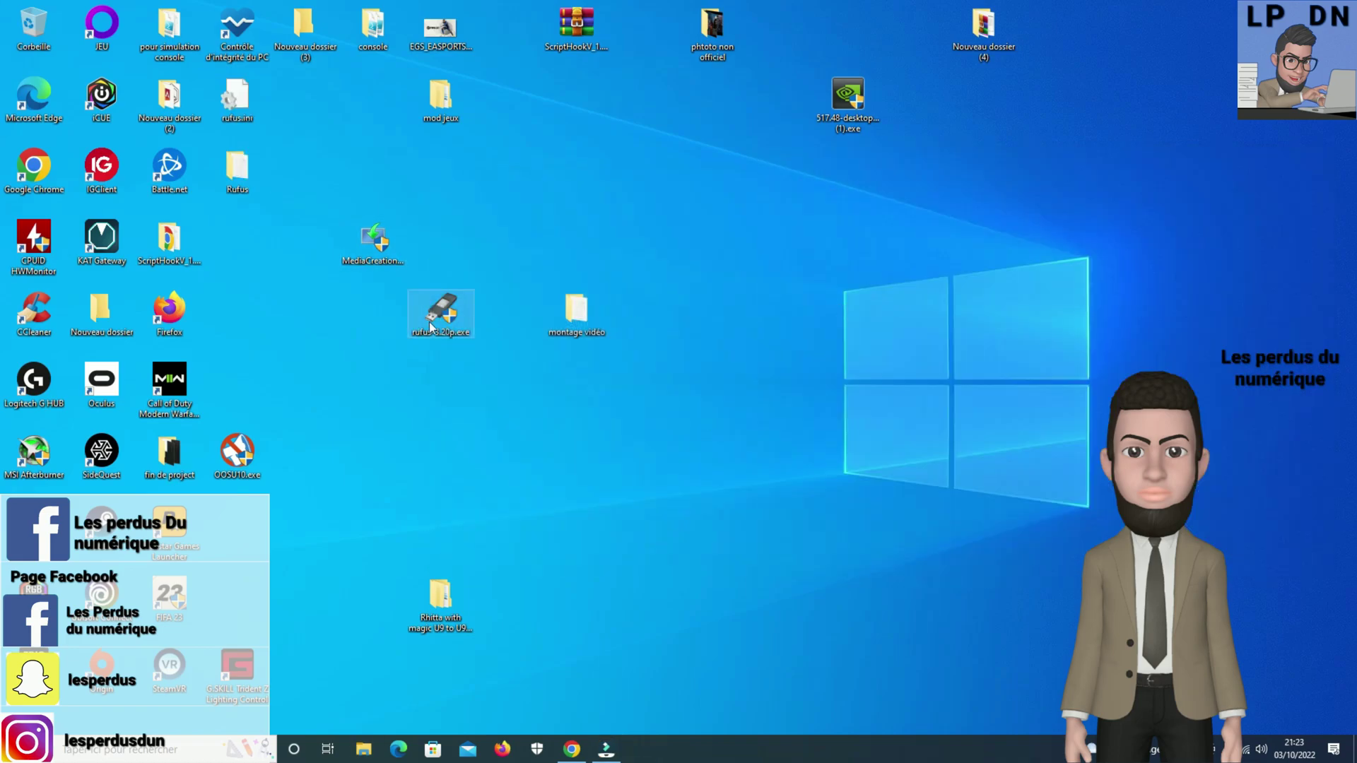
- Launch rufus-3.20p.exe and enable the listing of USB hard drives in its advanced device options
double_click(441, 311)
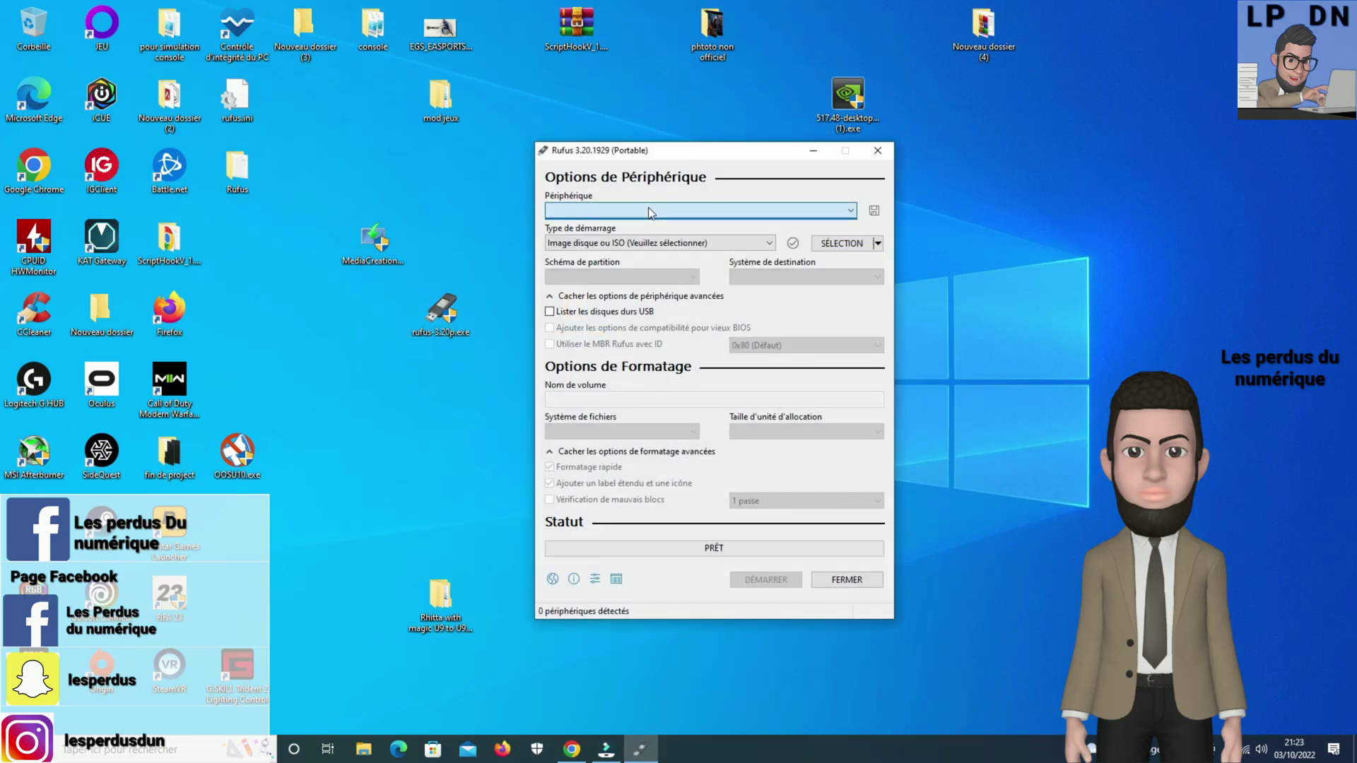
click(593, 297)
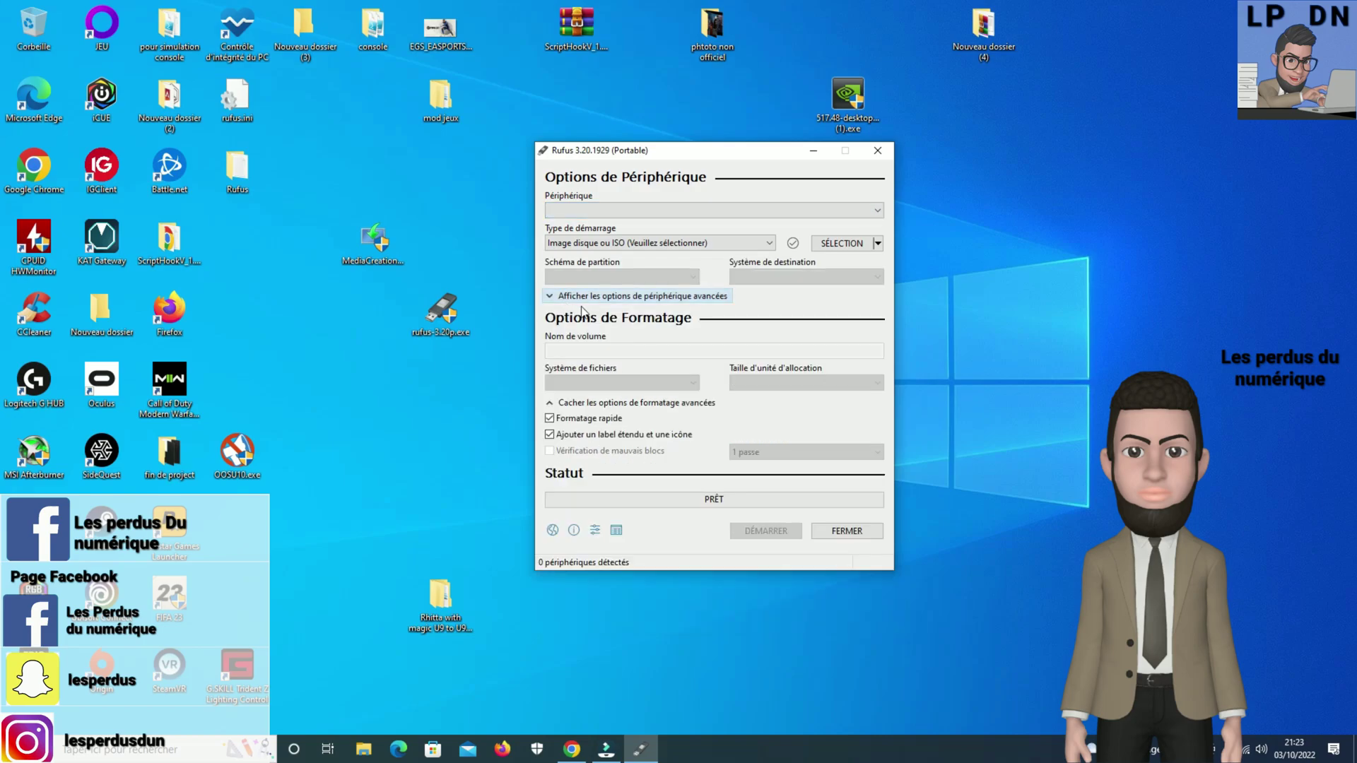
click(677, 297)
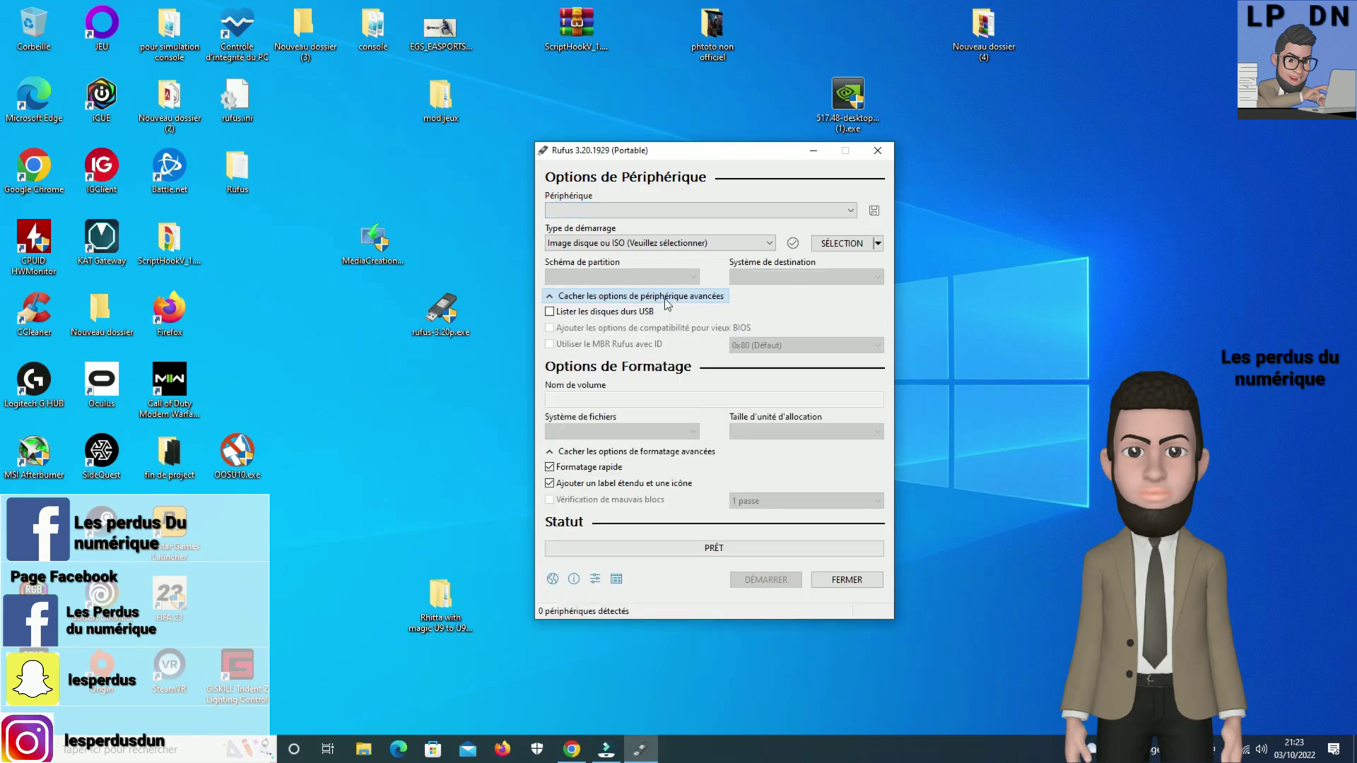
click(569, 312)
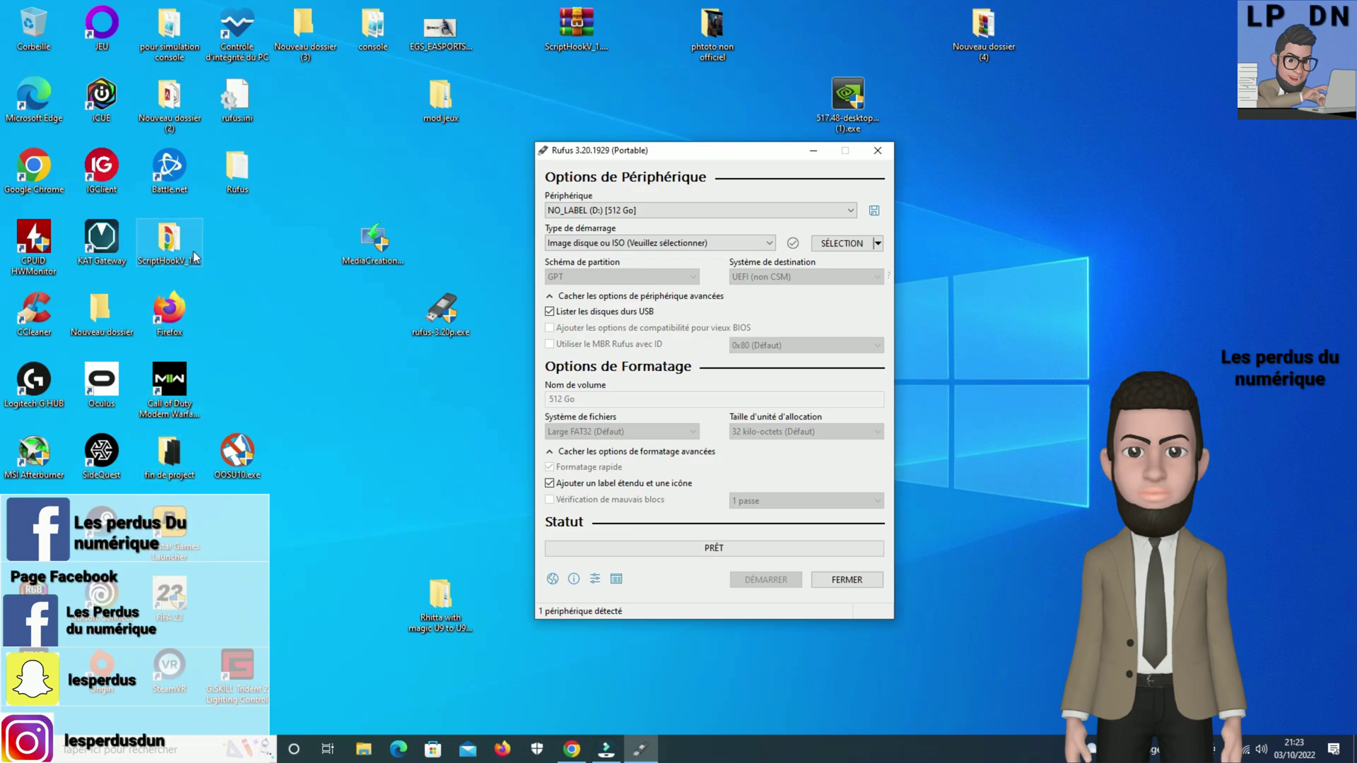
- Copy Windows.iso from the windows folder on USB drive D: to the desktop
double_click(298, 38)
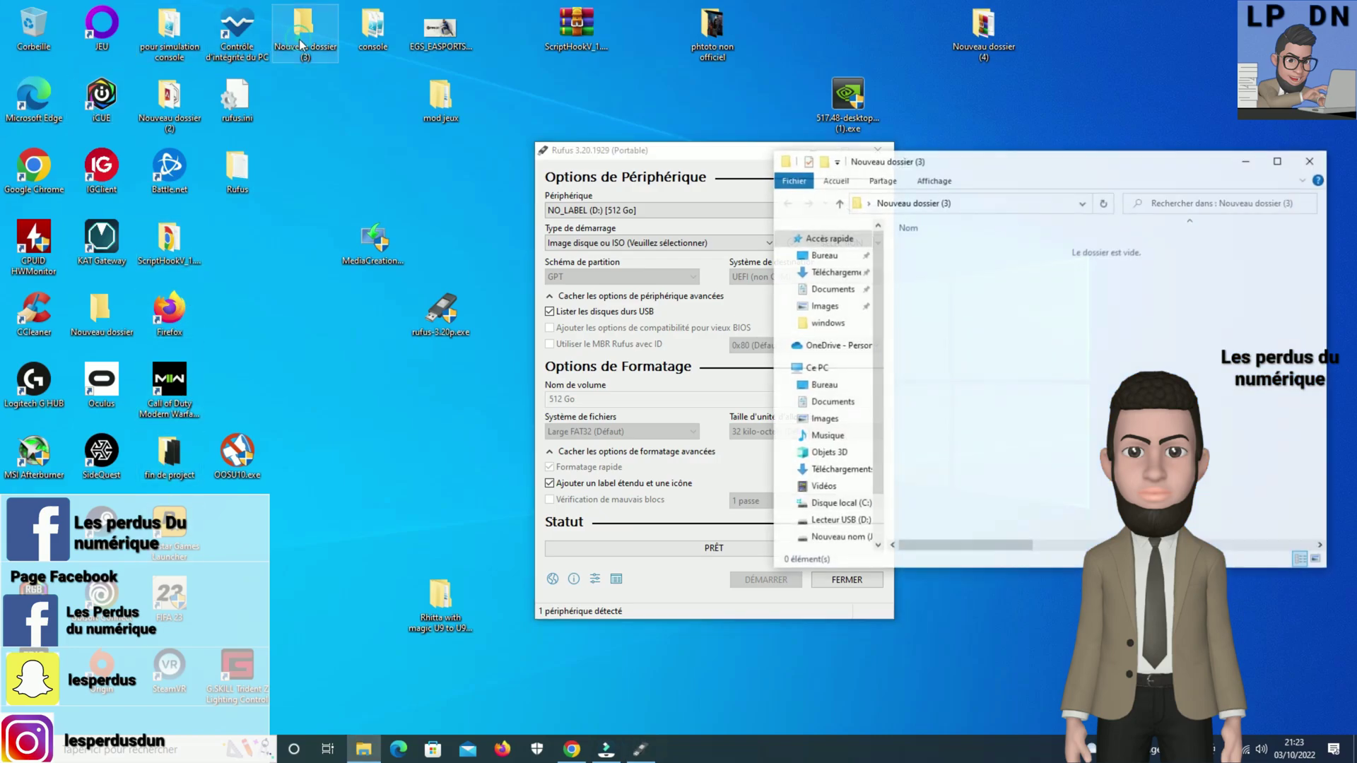
click(813, 368)
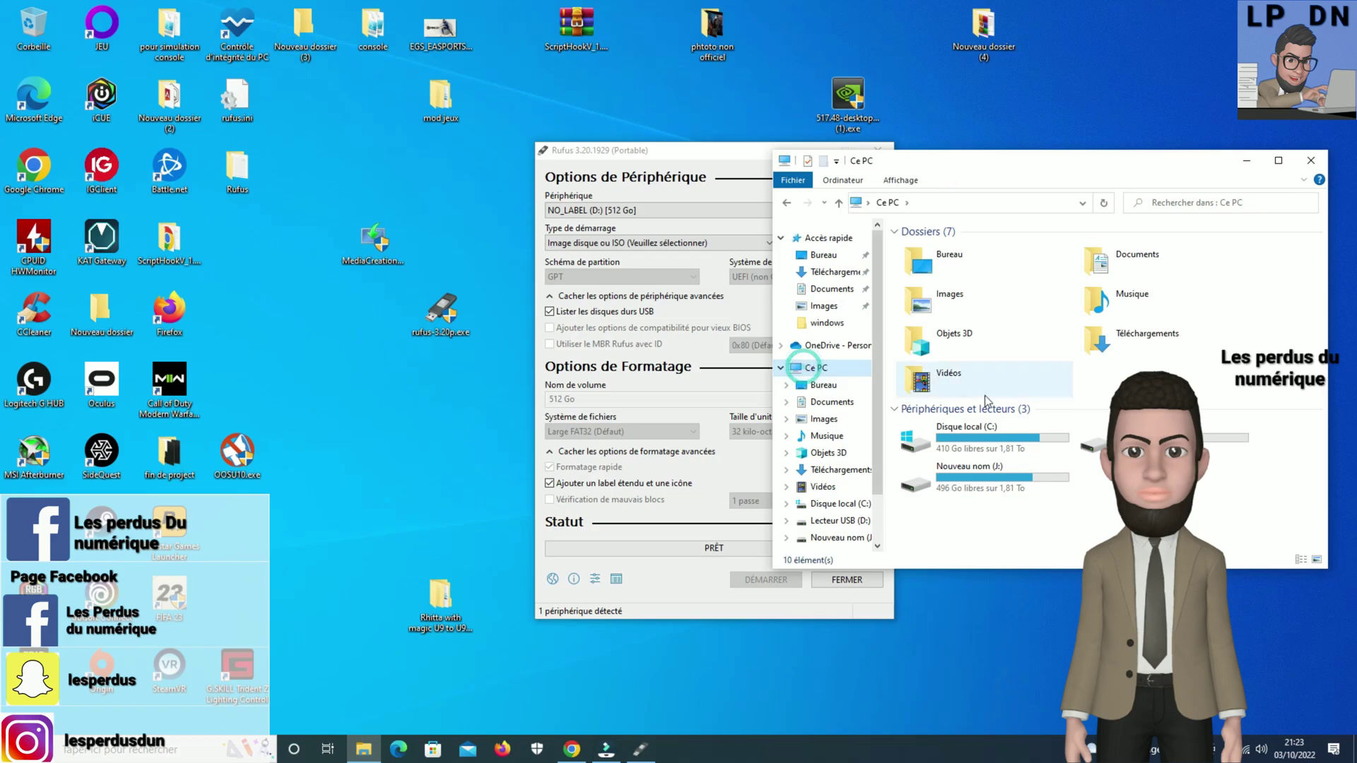
double_click(990, 480)
double_click(930, 252)
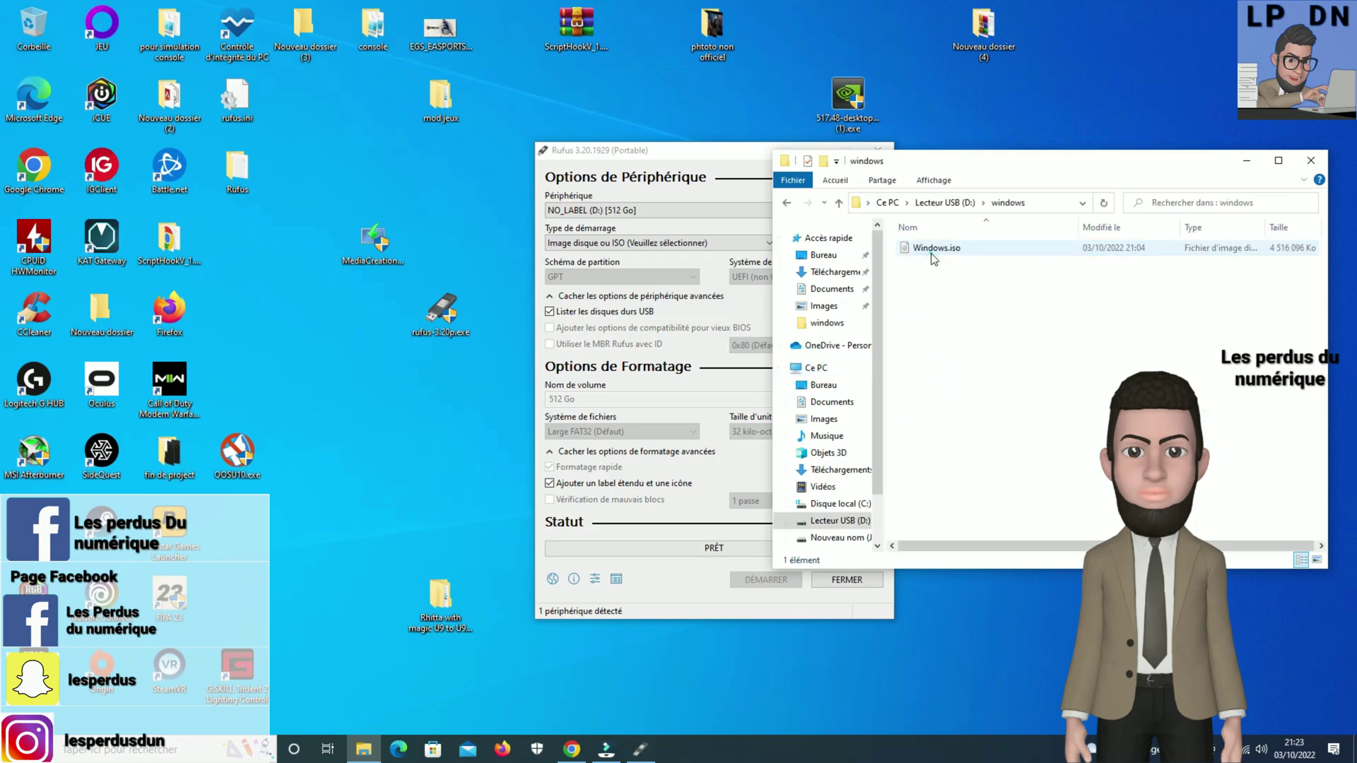
click(930, 249)
click(391, 424)
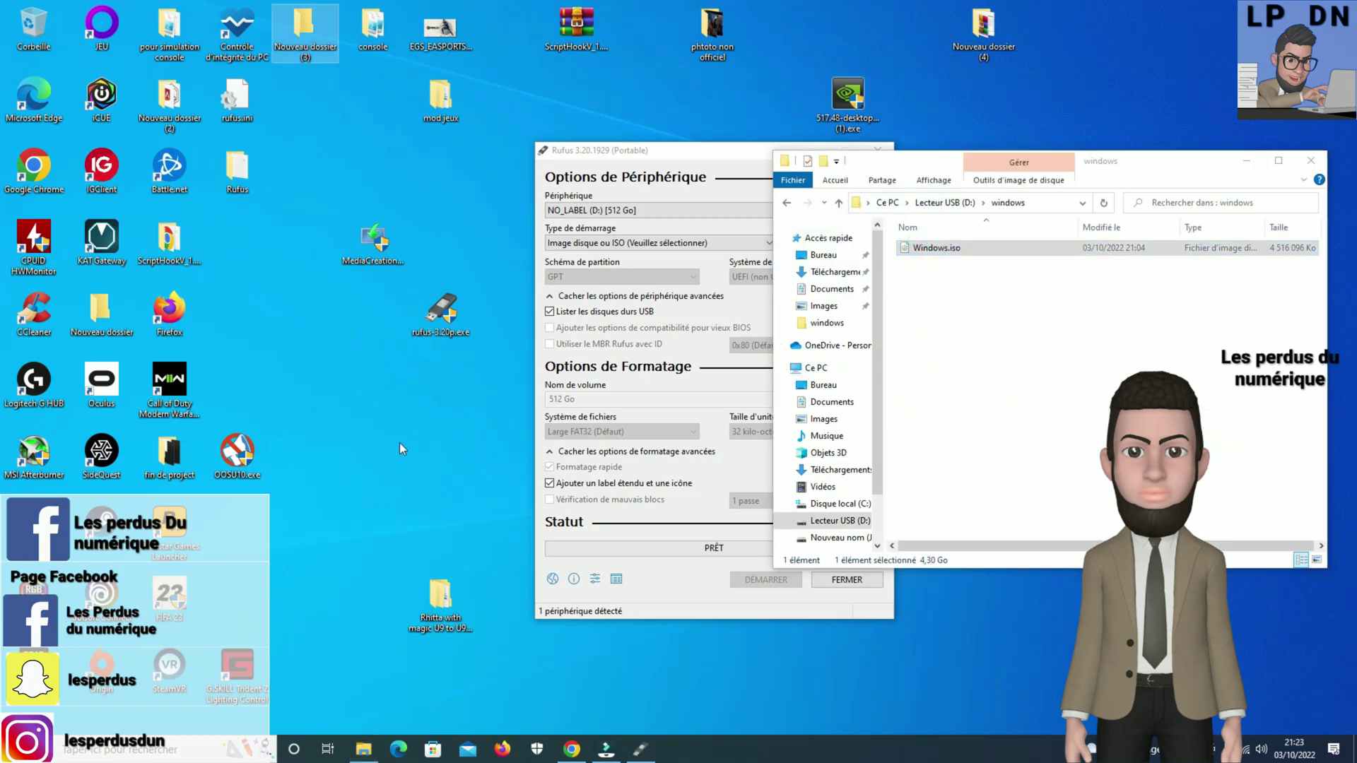
key(ctrl+v)
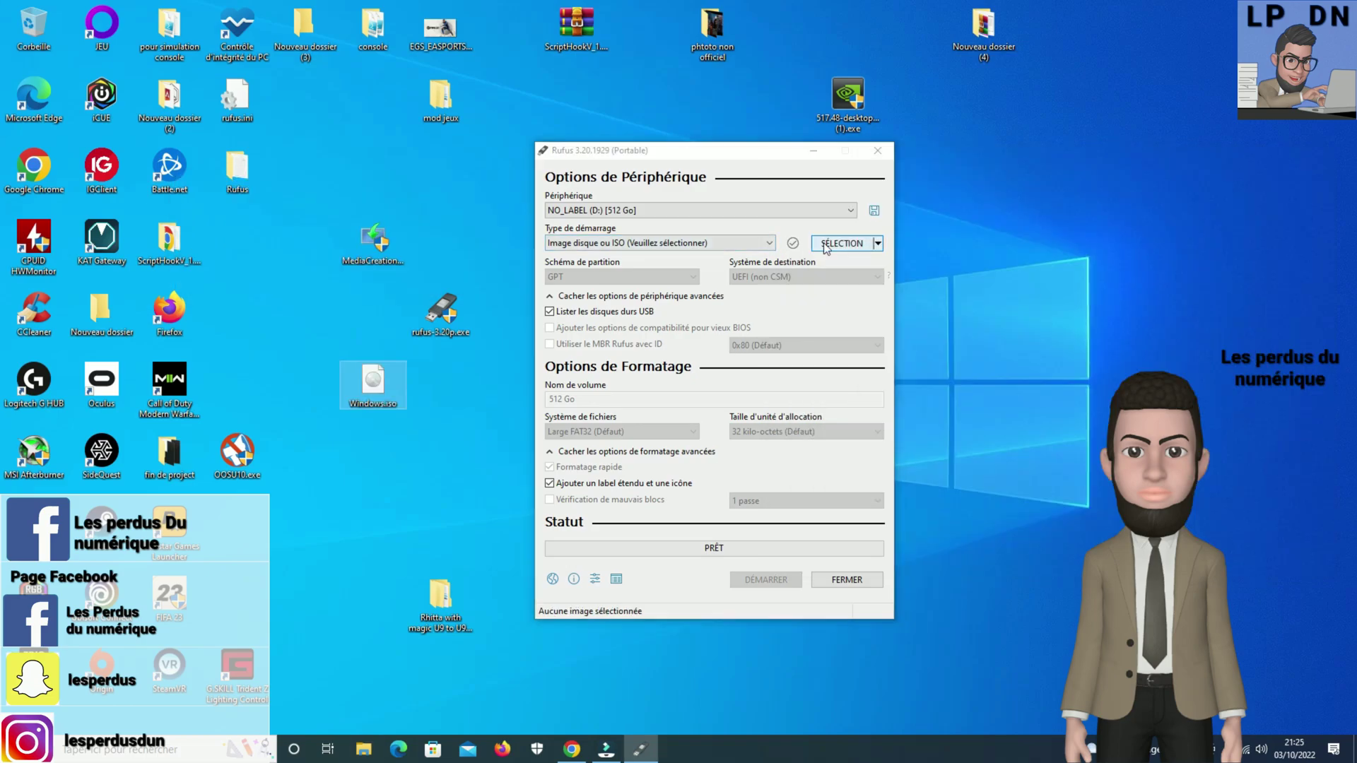
- Open the boot image file chooser and show the folders and drives of Ce PC
click(848, 244)
click(623, 321)
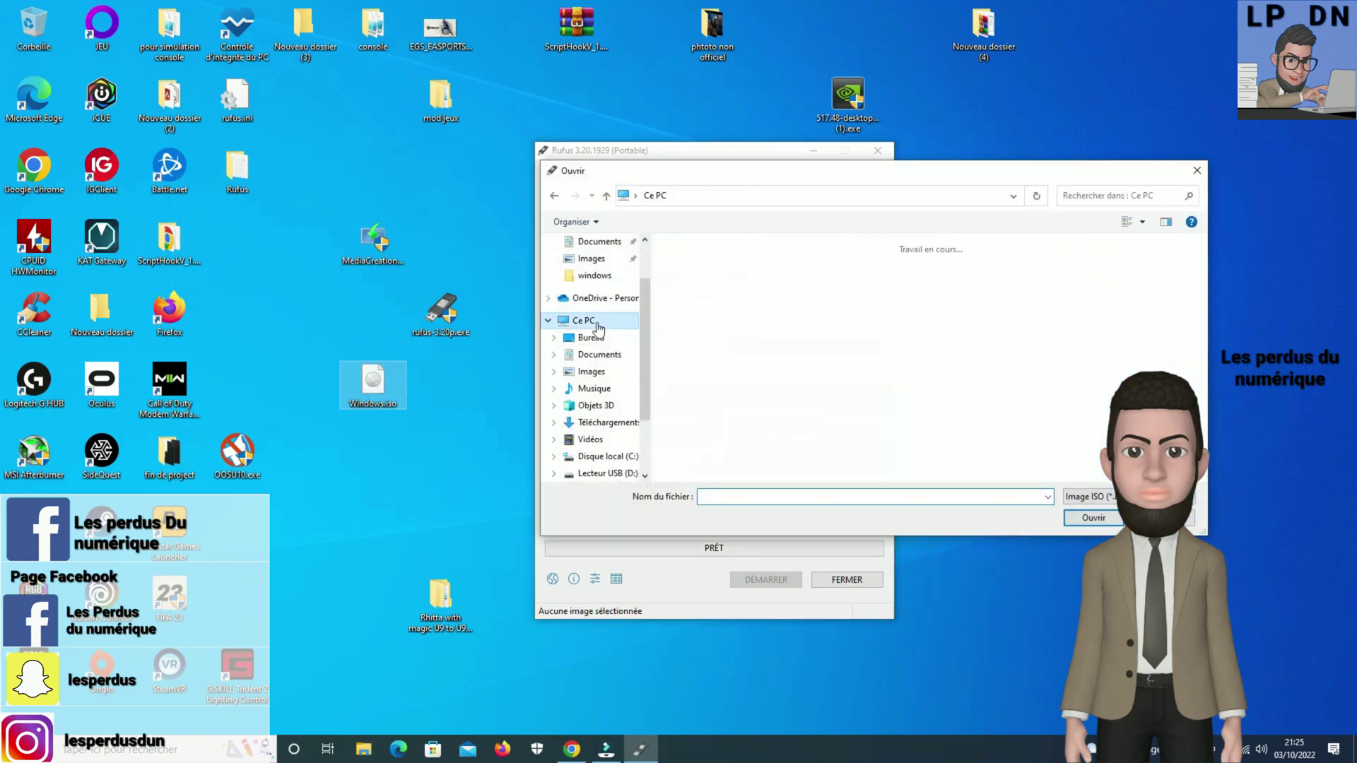
double_click(925, 413)
double_click(702, 269)
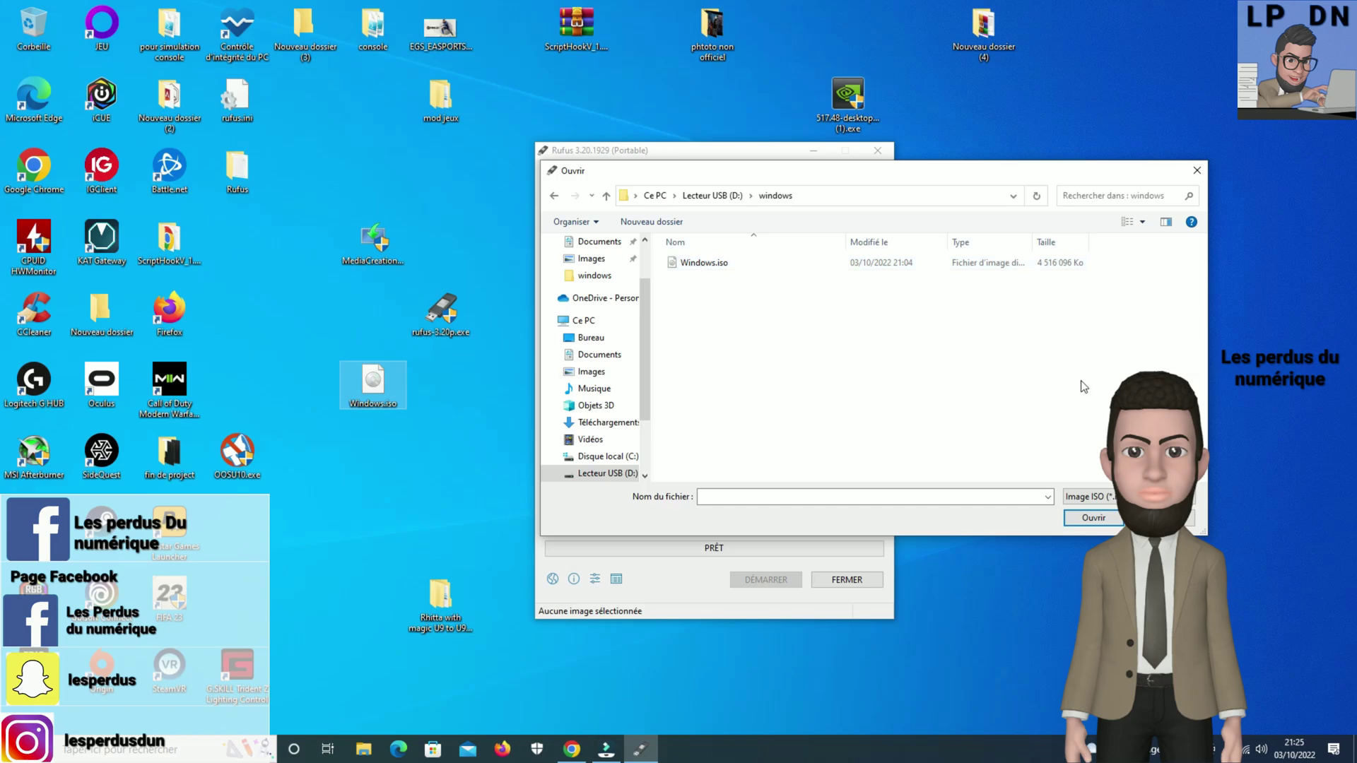
click(556, 197)
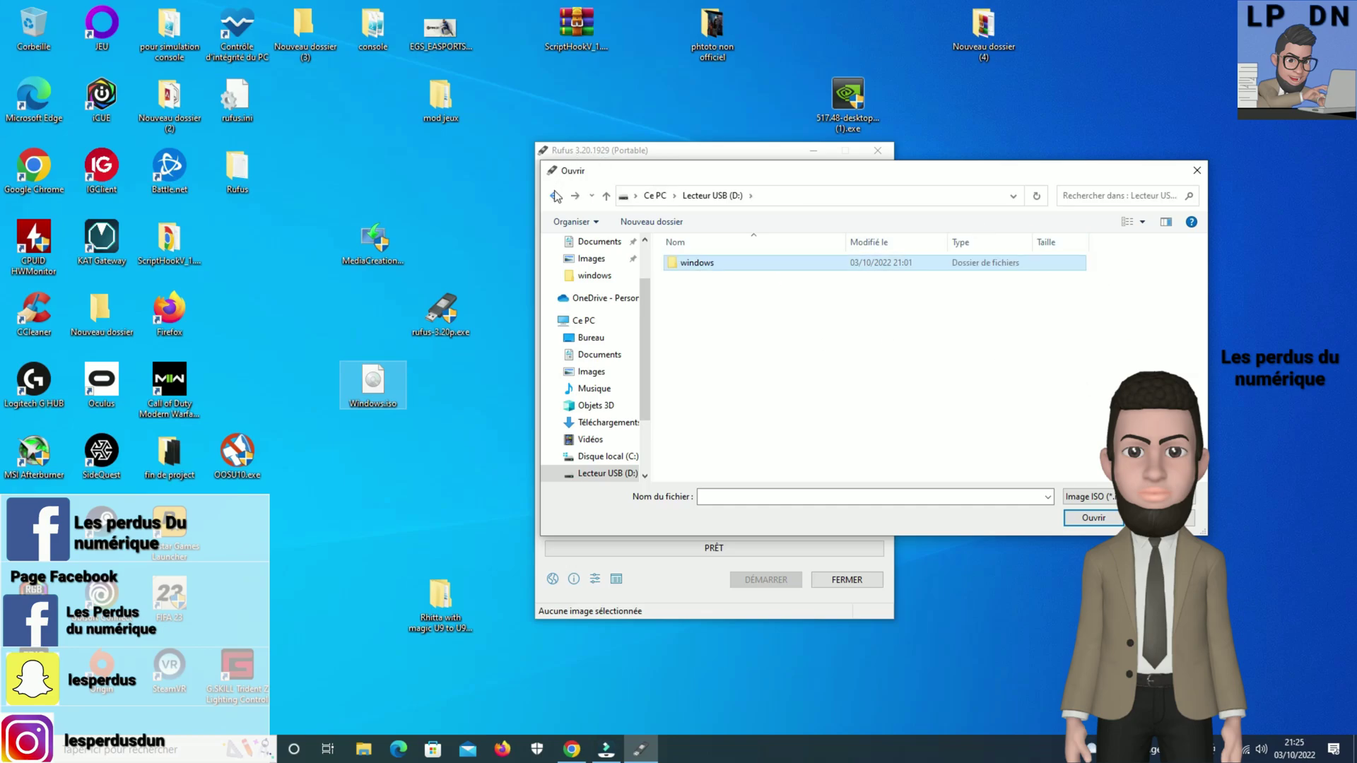
click(556, 198)
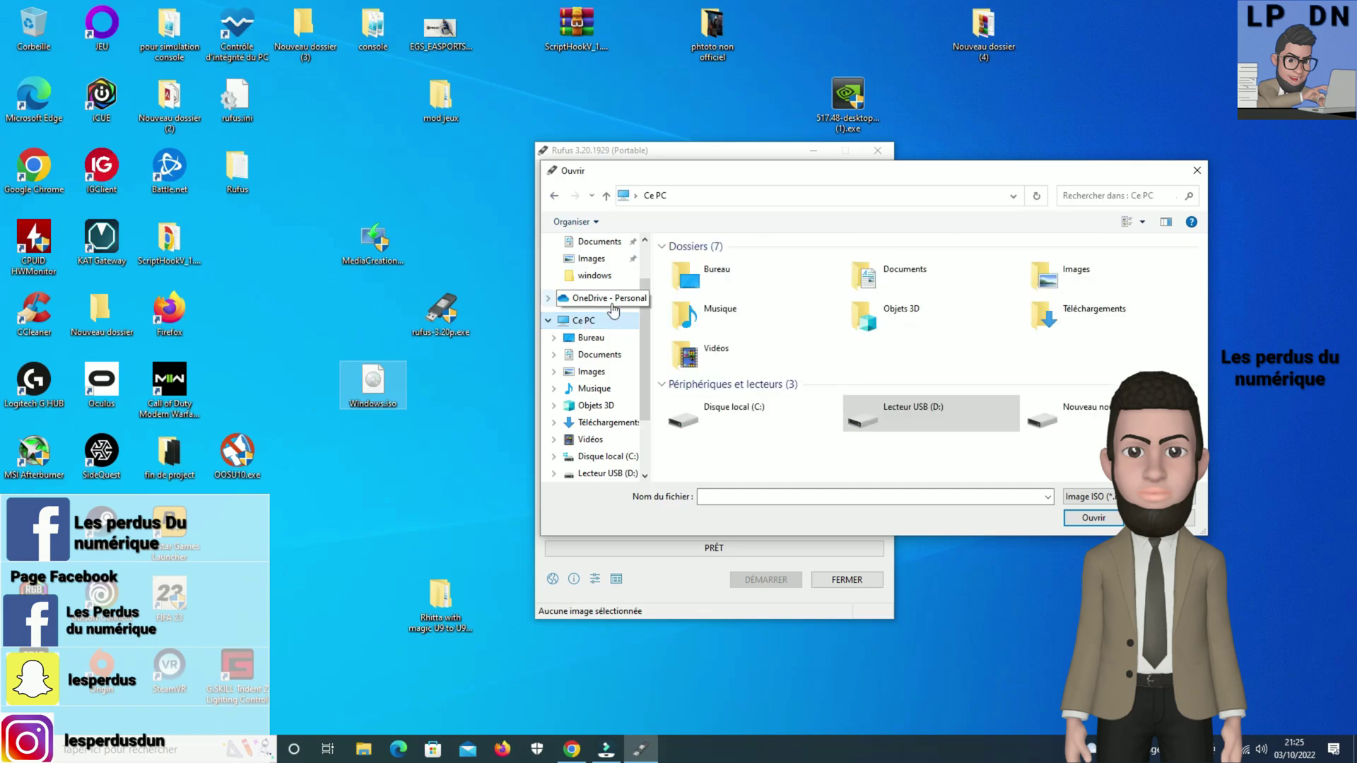
- Load Windows.iso from the Bureau folder as the boot image
double_click(680, 277)
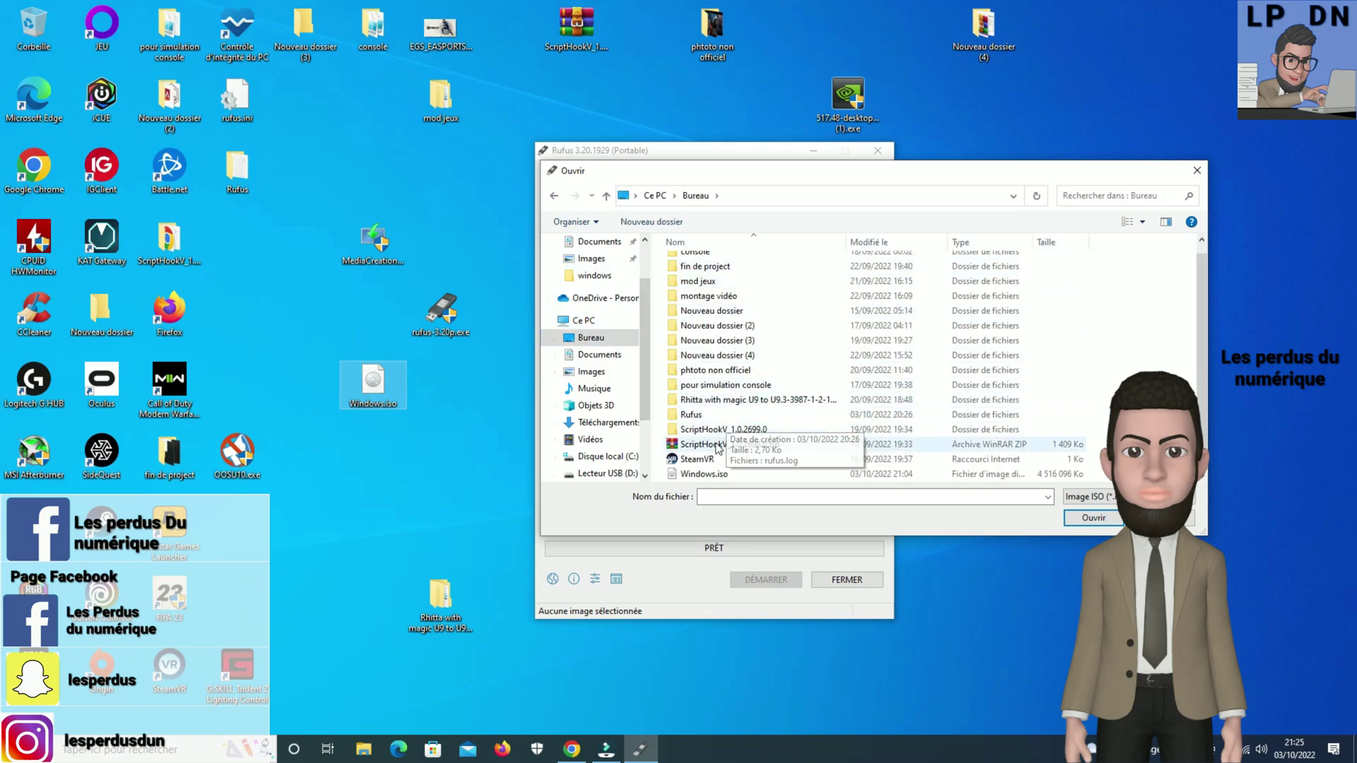
click(726, 481)
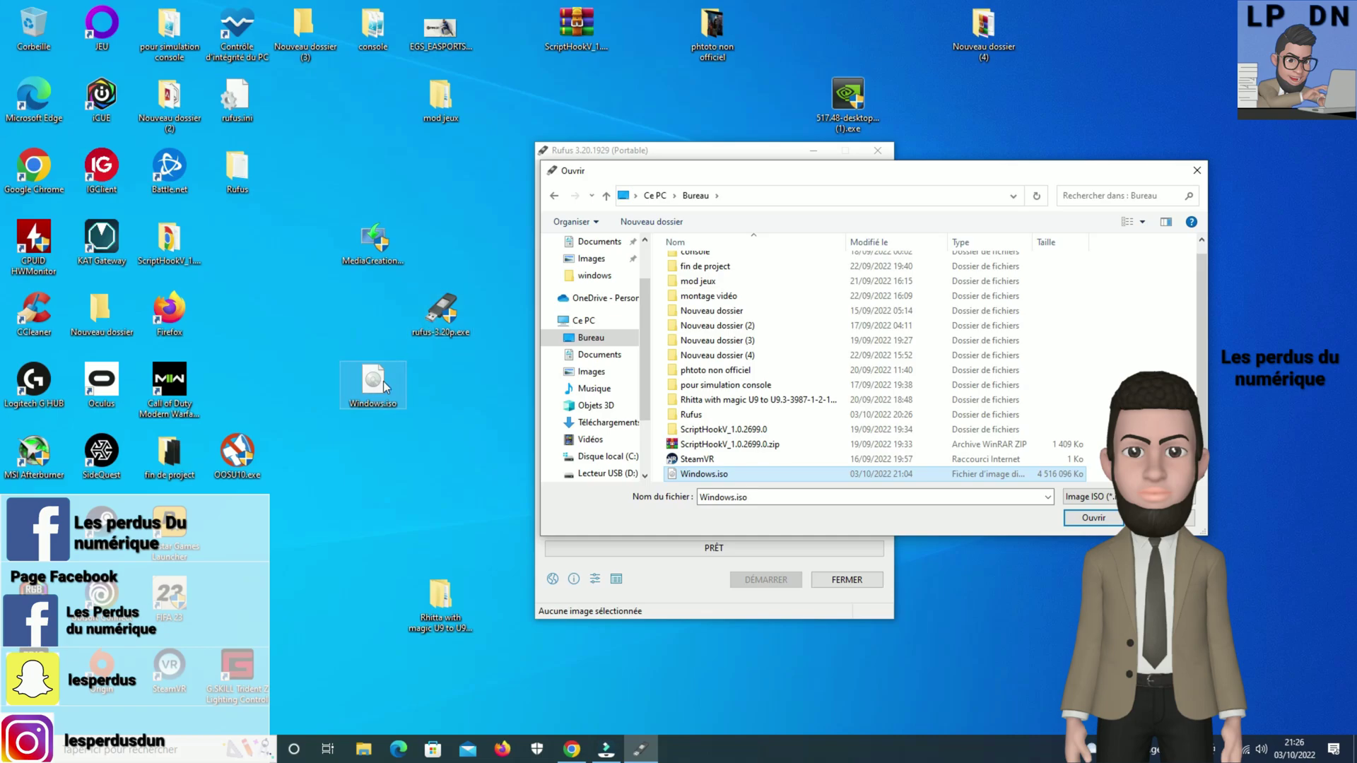
click(1088, 519)
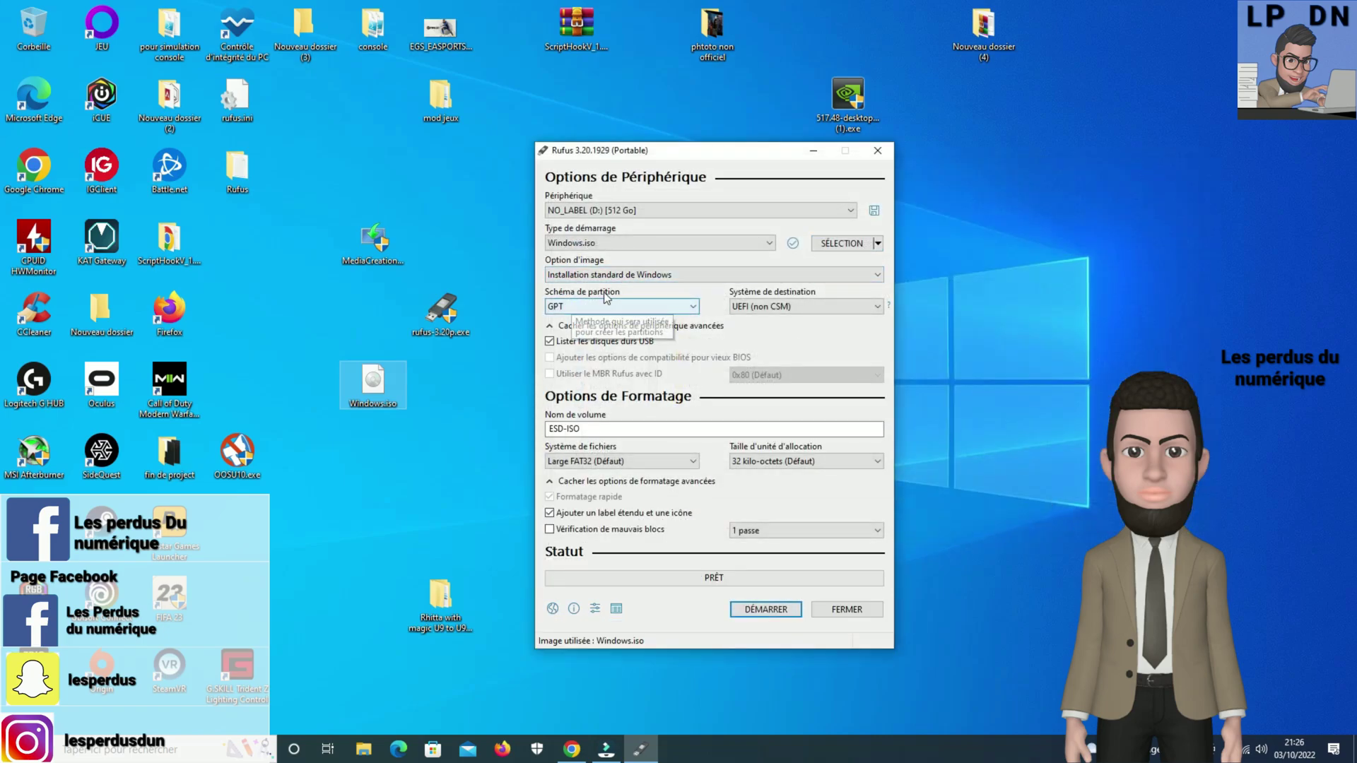
- Configure the drive as Windows To Go with an MBR partition scheme and enable the Rufus MBR with ID 0x80
click(606, 275)
click(587, 296)
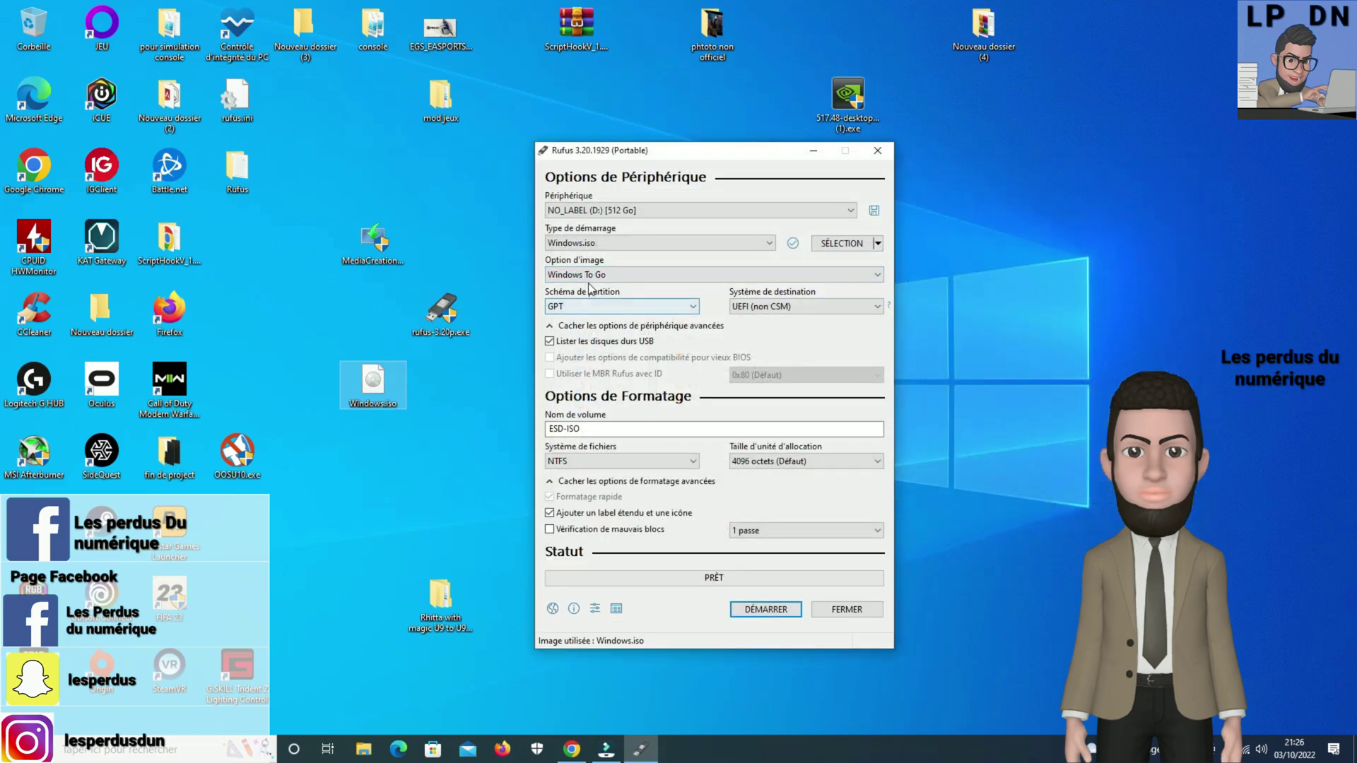
click(602, 308)
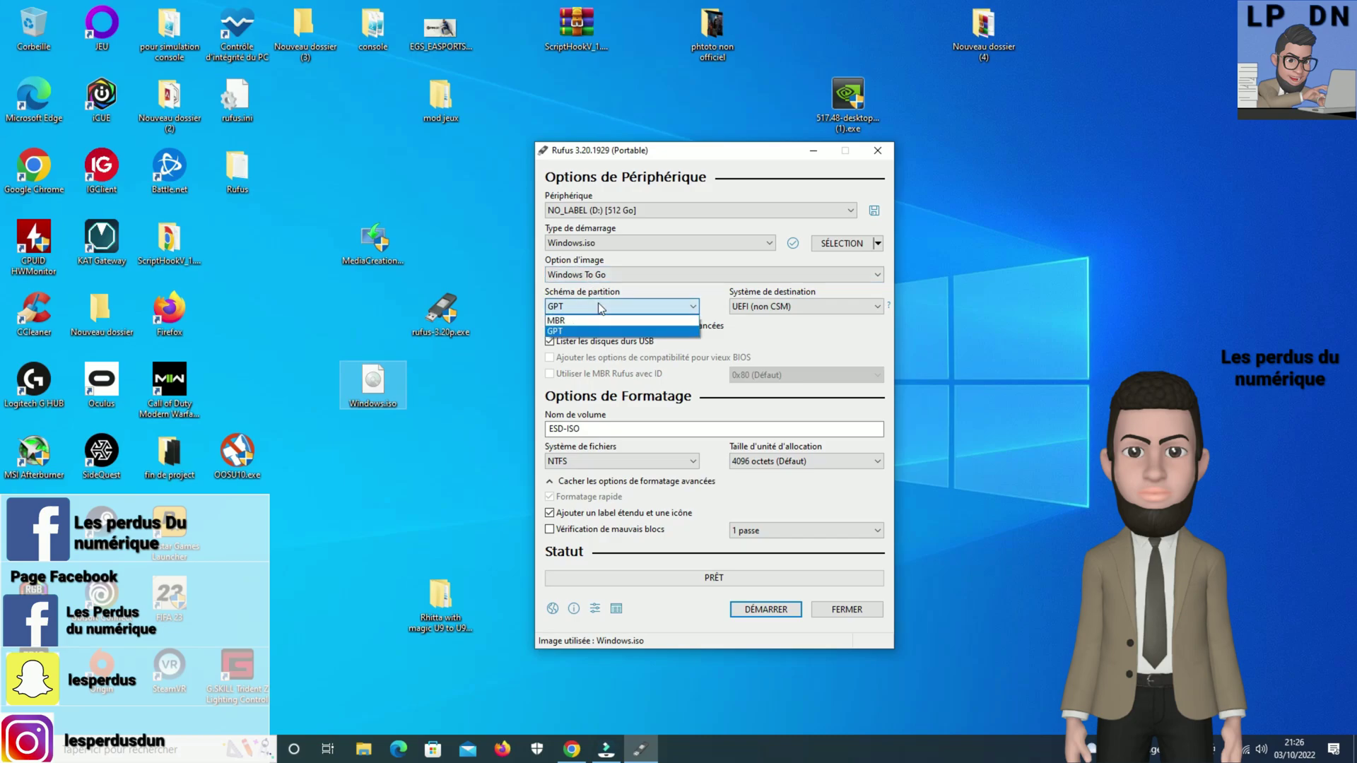
click(583, 322)
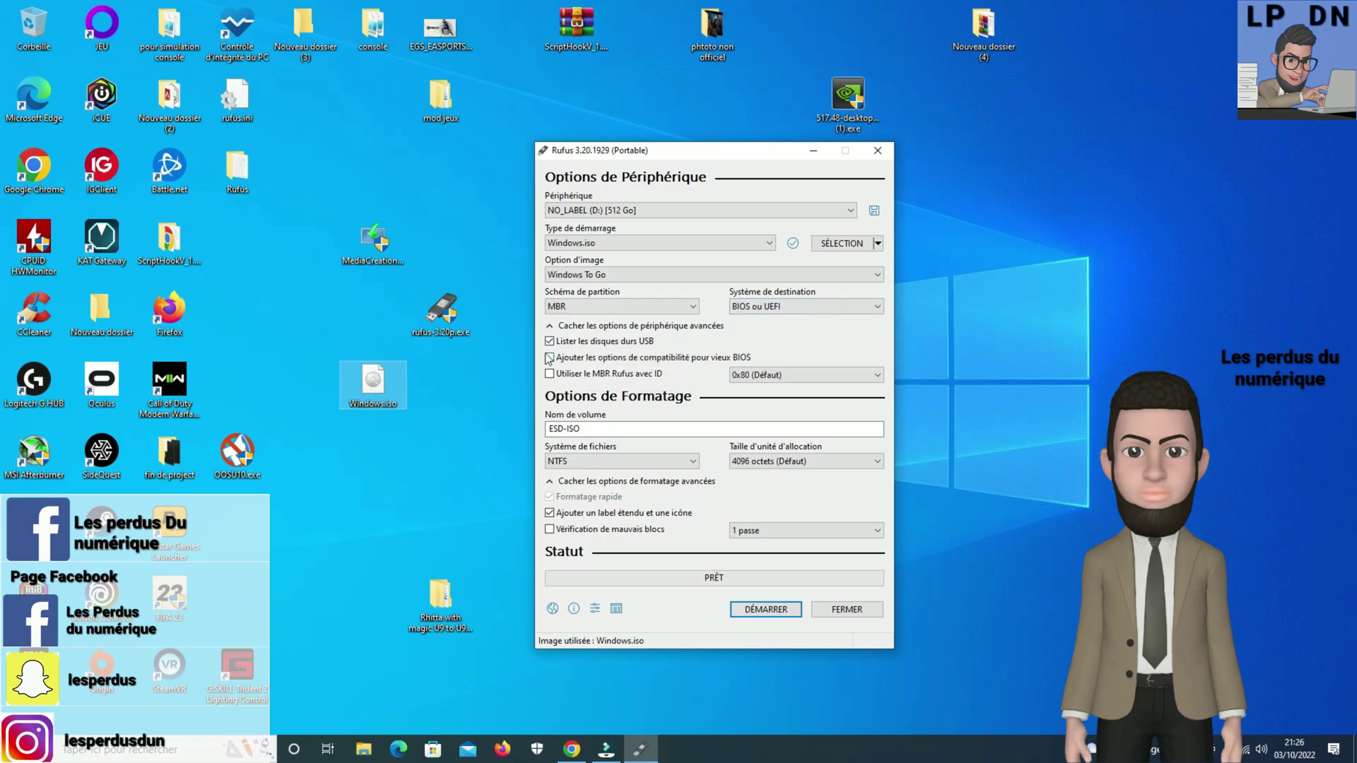
click(552, 376)
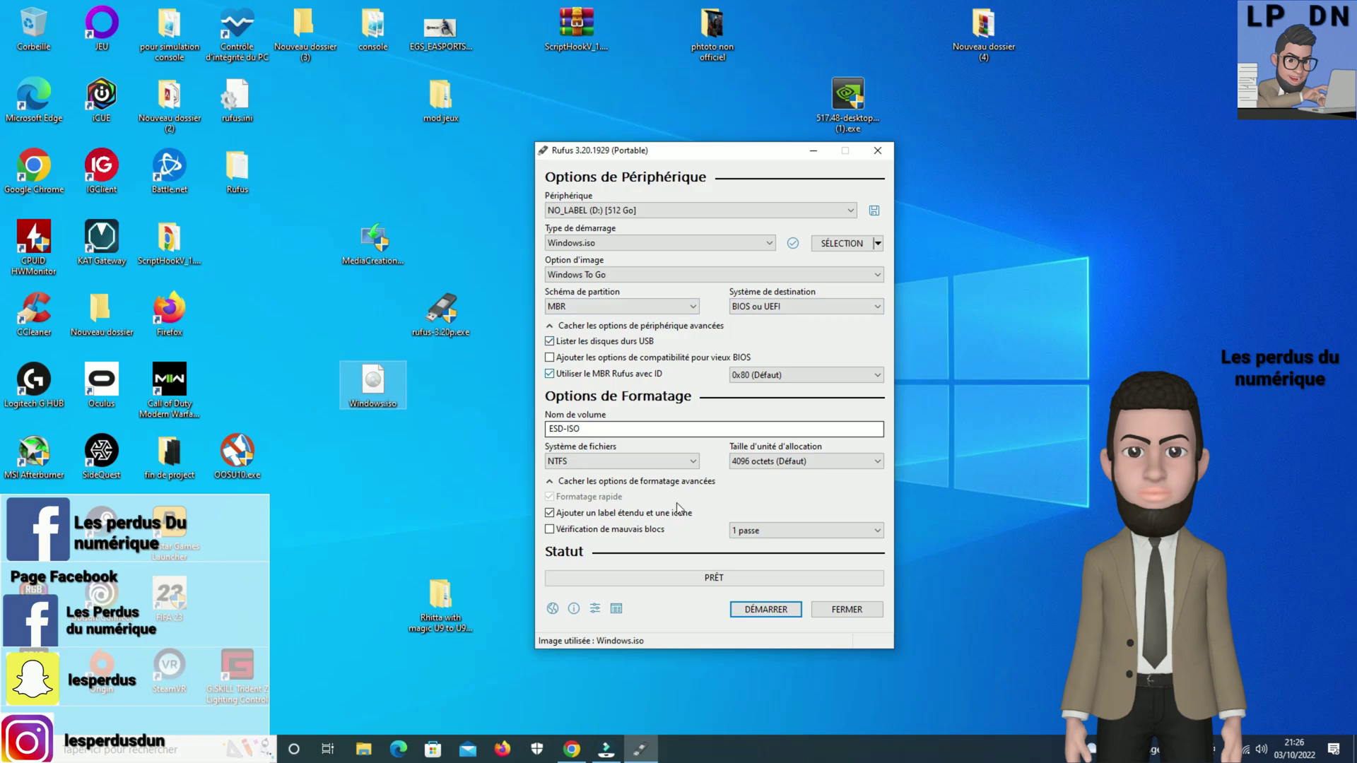
- Start writing drive D: with Windows 10 Famille, keeping data collection disabled, and accept erasing the volume's data
click(739, 608)
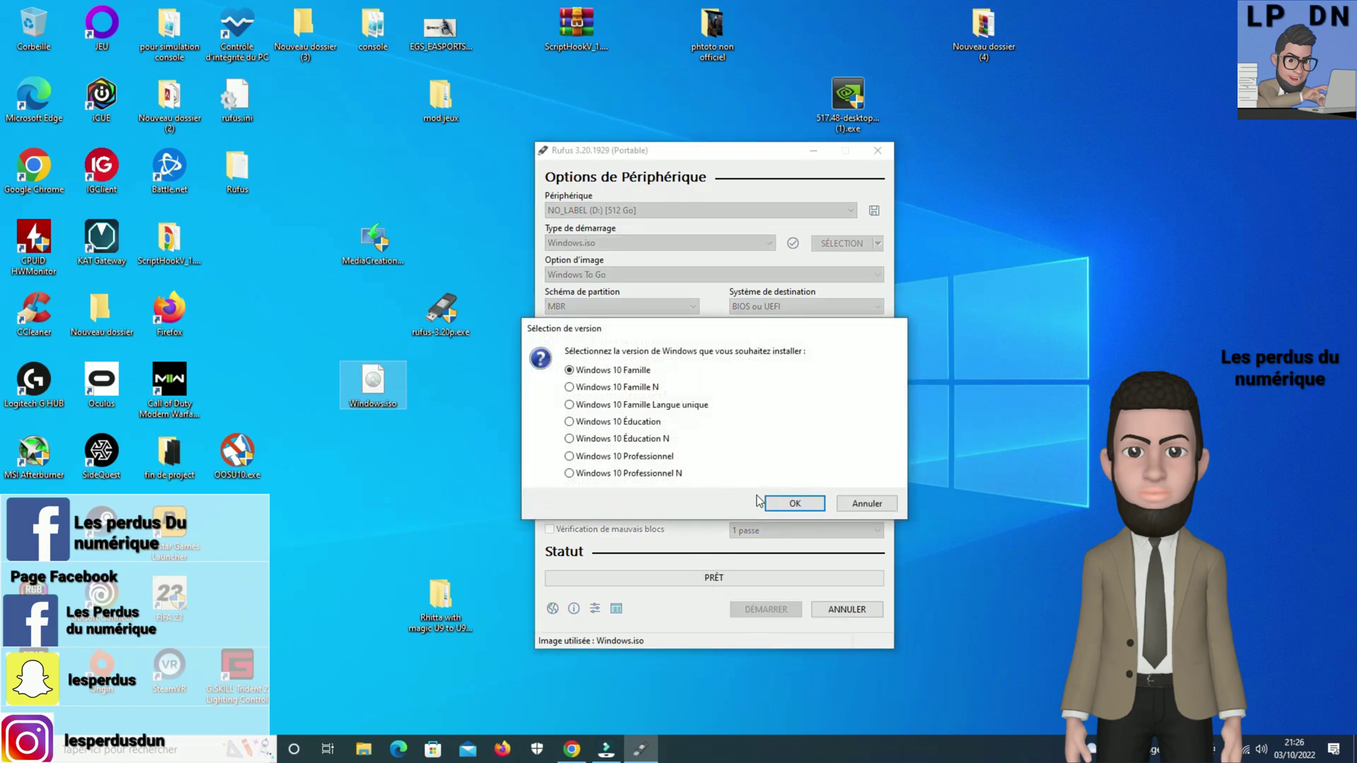
click(788, 506)
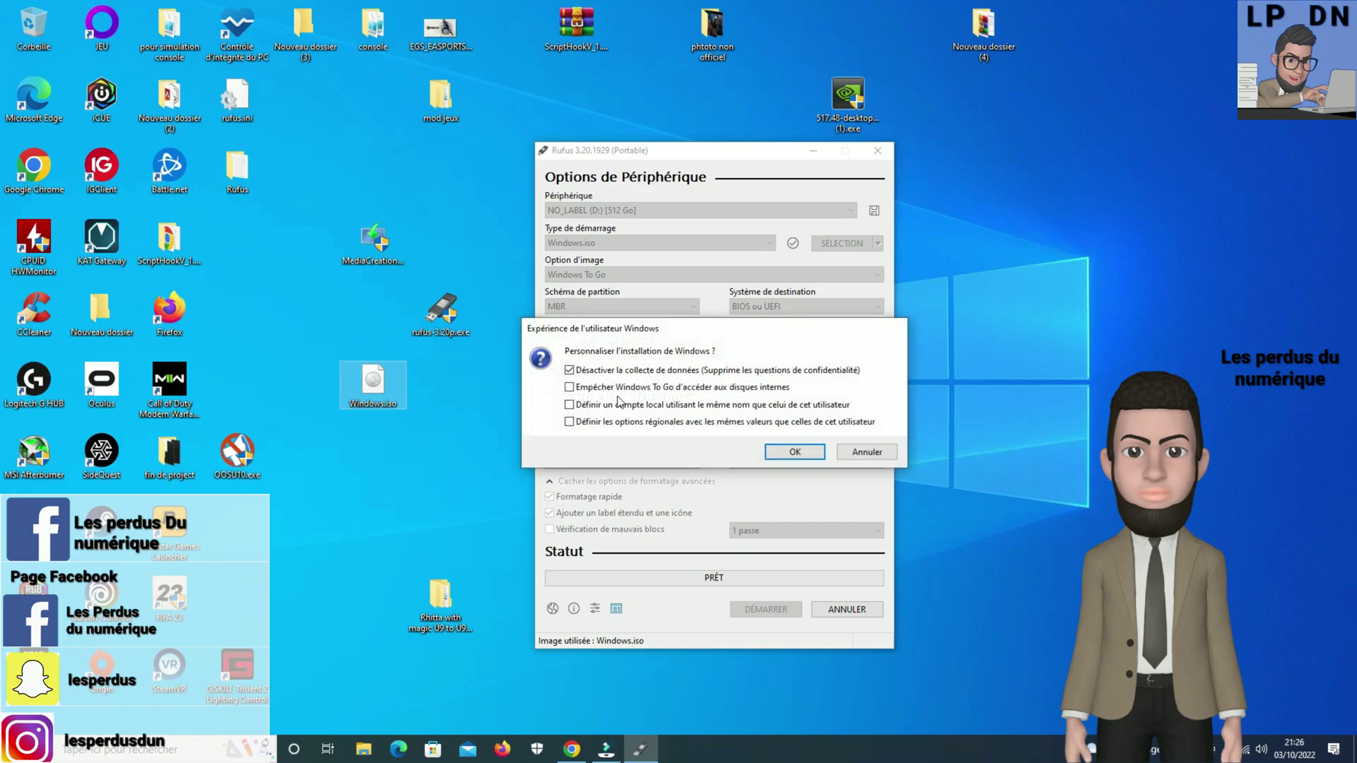
click(792, 450)
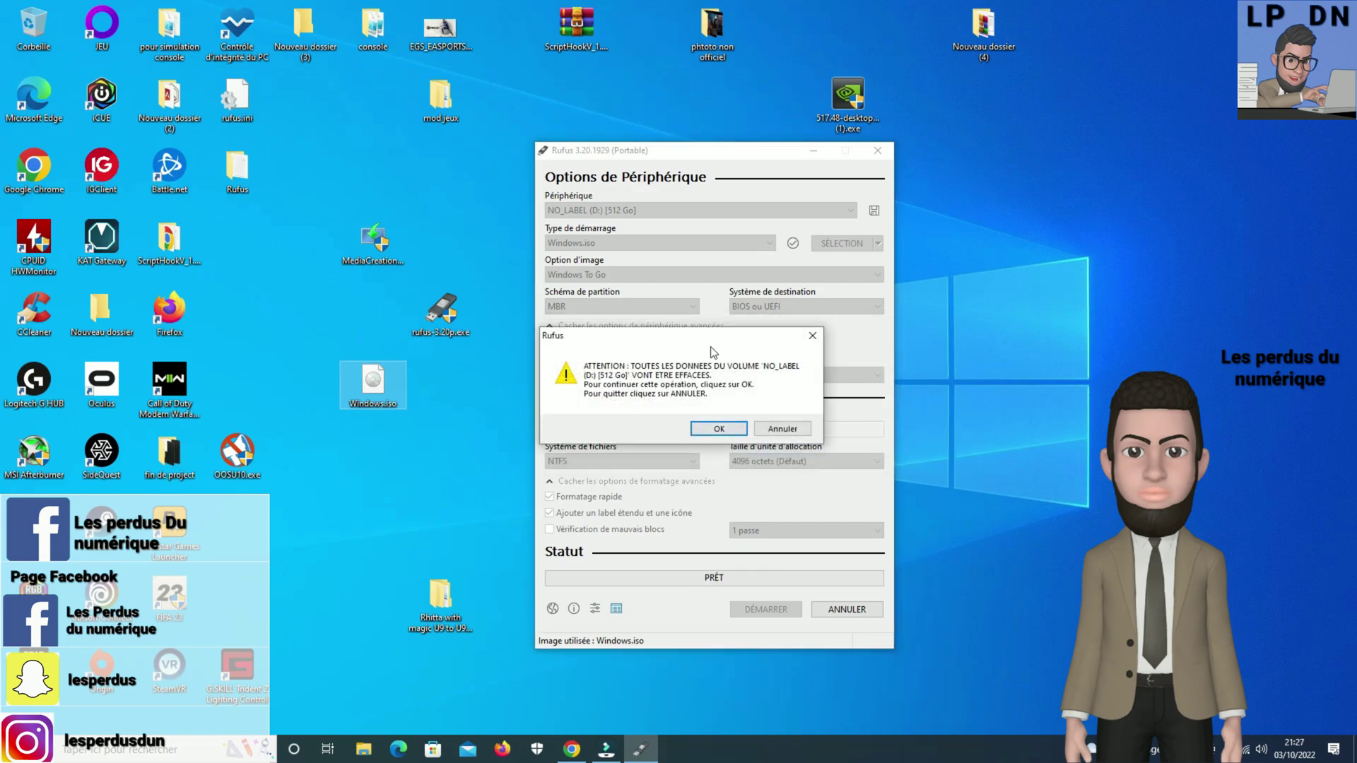
click(719, 430)
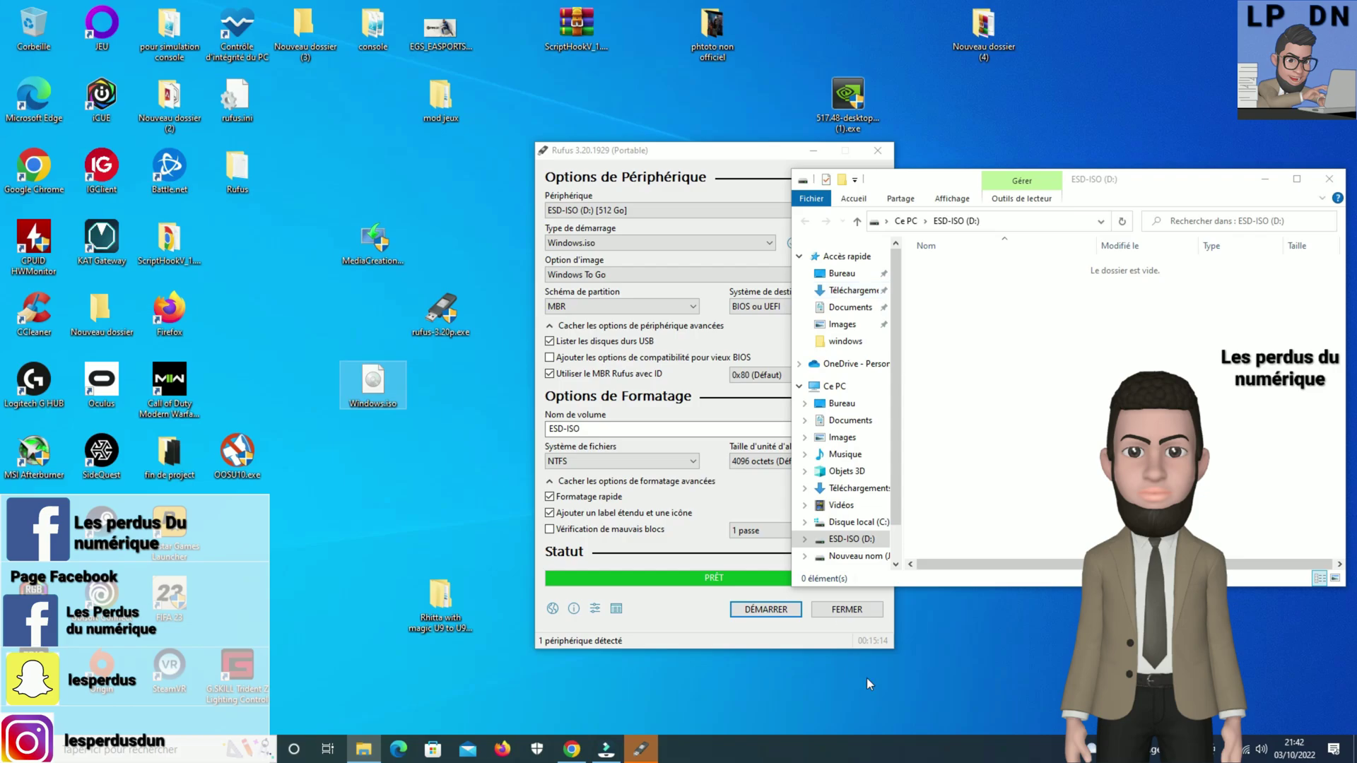
- Bring the Rufus window to the front and close it
click(833, 608)
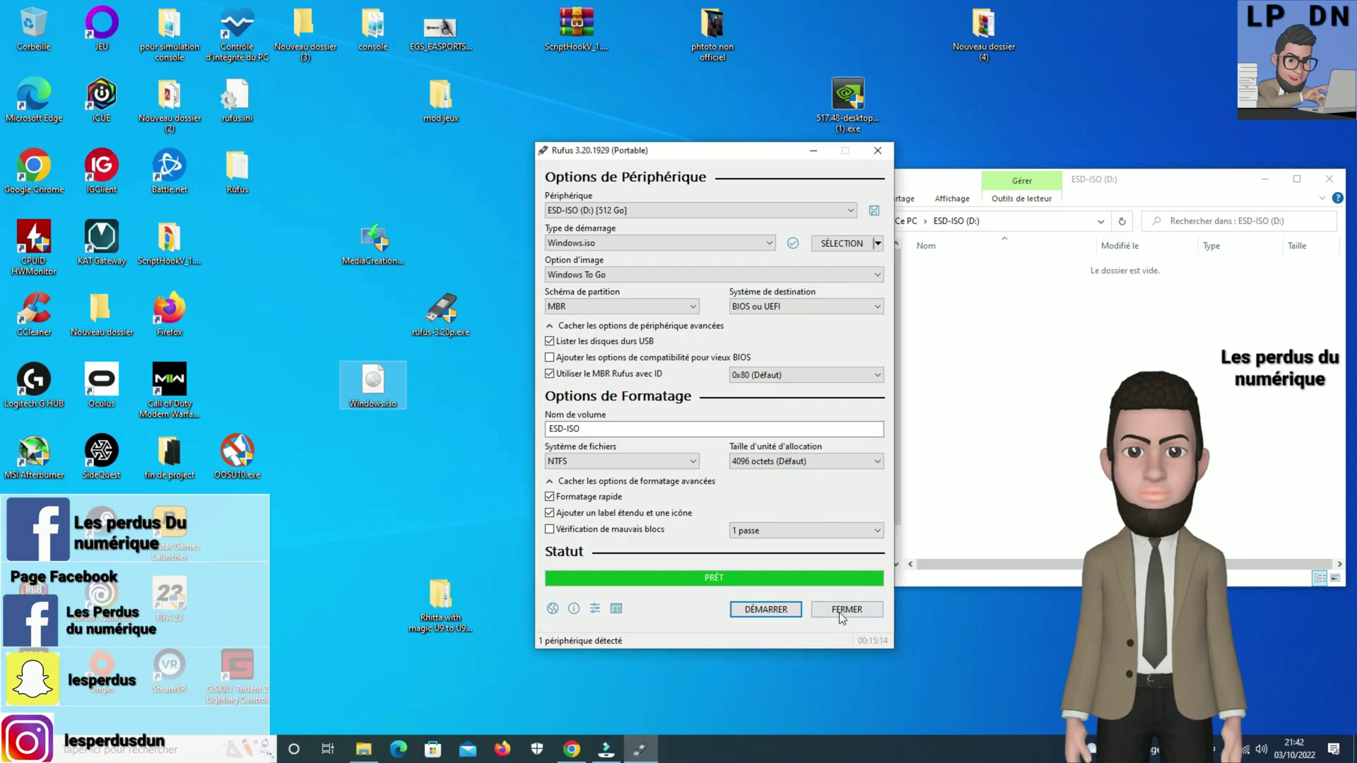
click(839, 612)
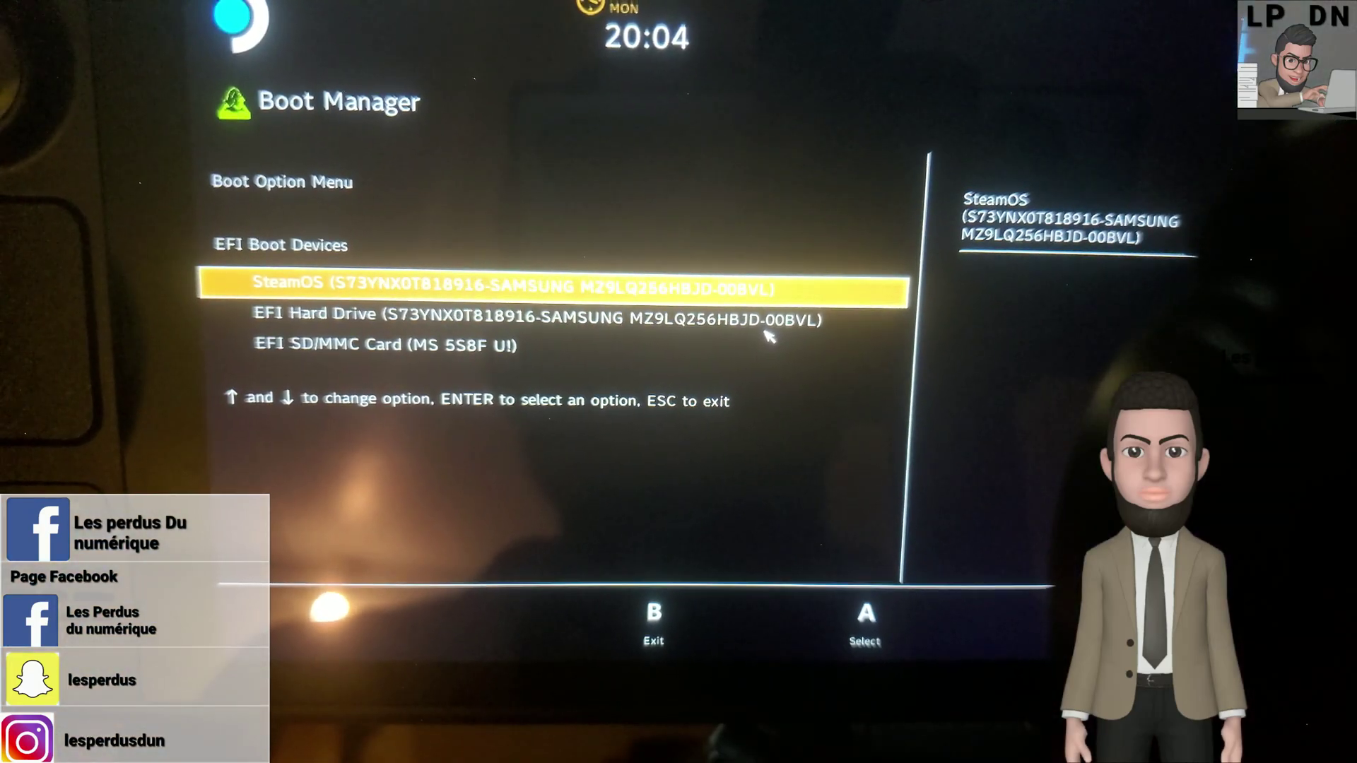
- Boot the Steam Deck from the EFI SD/MMC Card entry of the Boot Manager
key(Down)
key(Down)
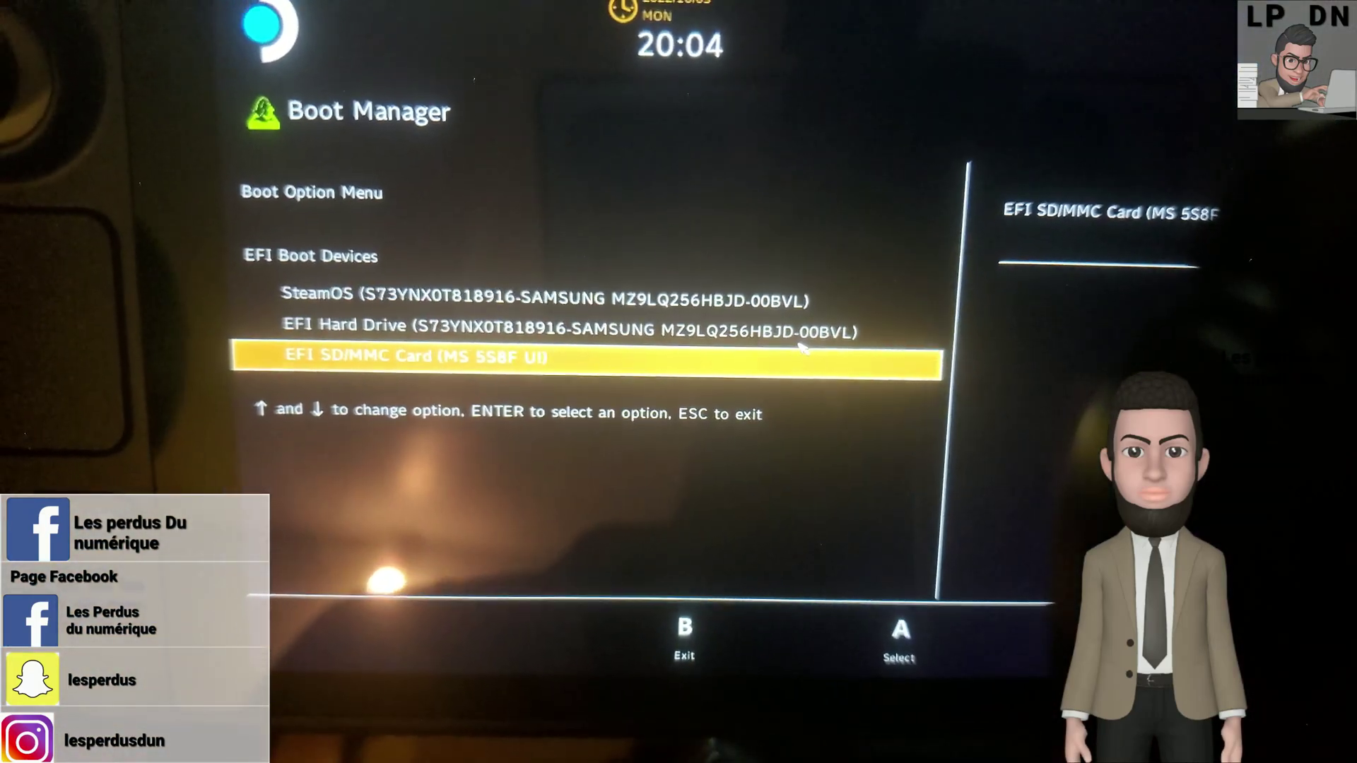
key(Return)
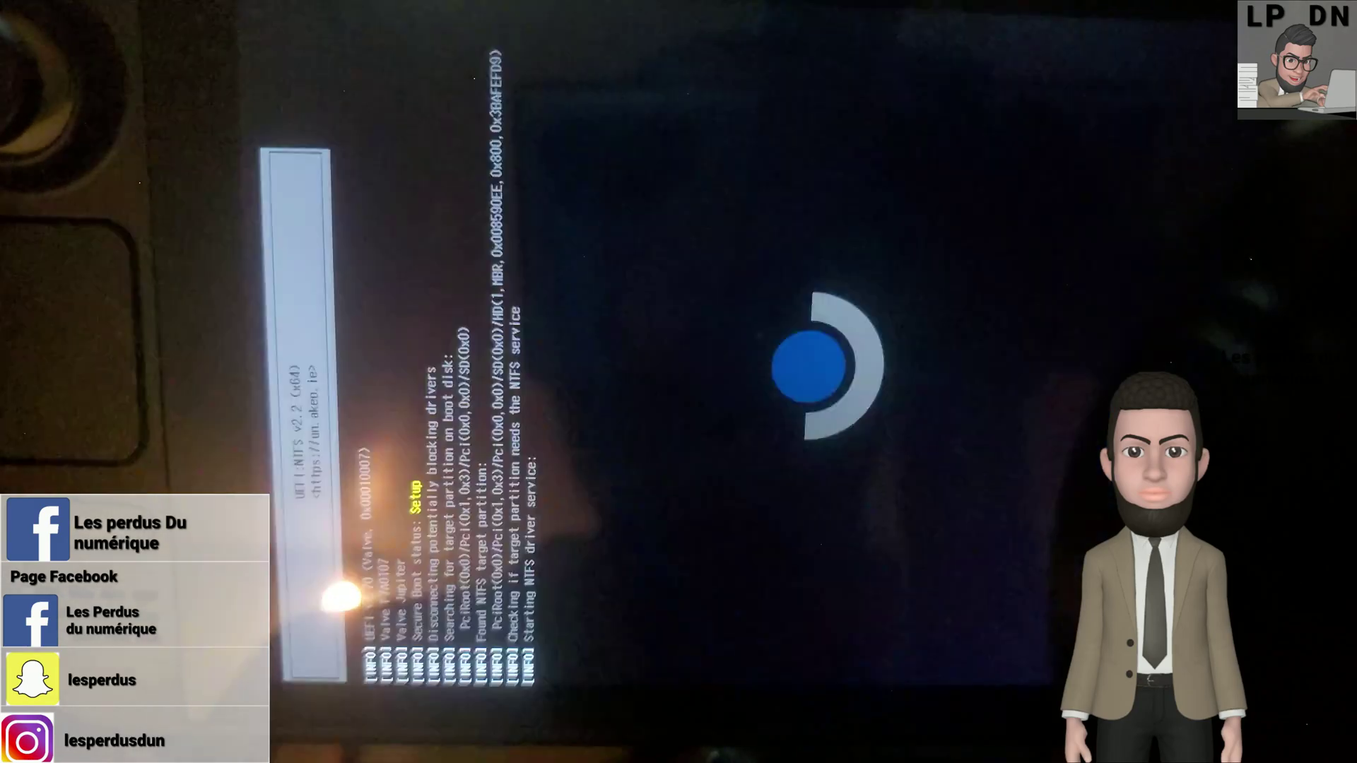